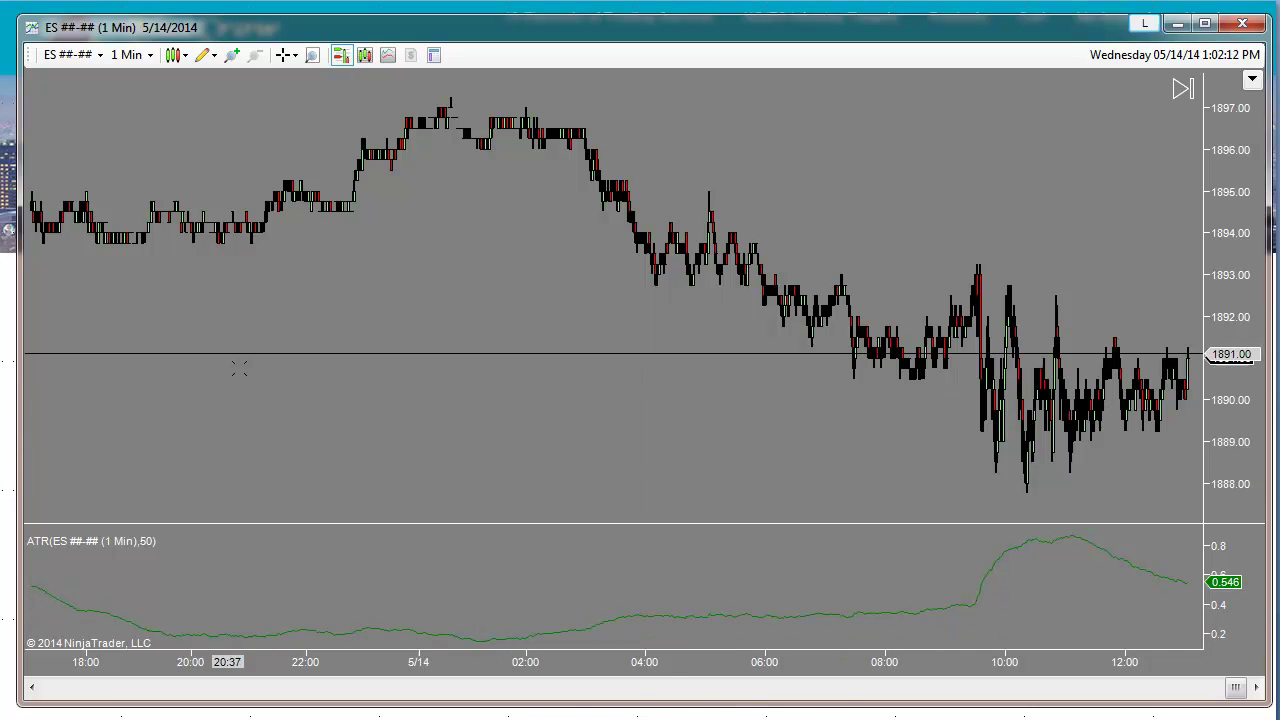
Examine price action and the ATR(50) curve on the 1-minute ES chart across the sessions from 5/12 to 5/14
left_click_drag(175, 357, 740, 366)
left_click_drag(508, 350, 788, 346)
left_click_drag(286, 440, 420, 440)
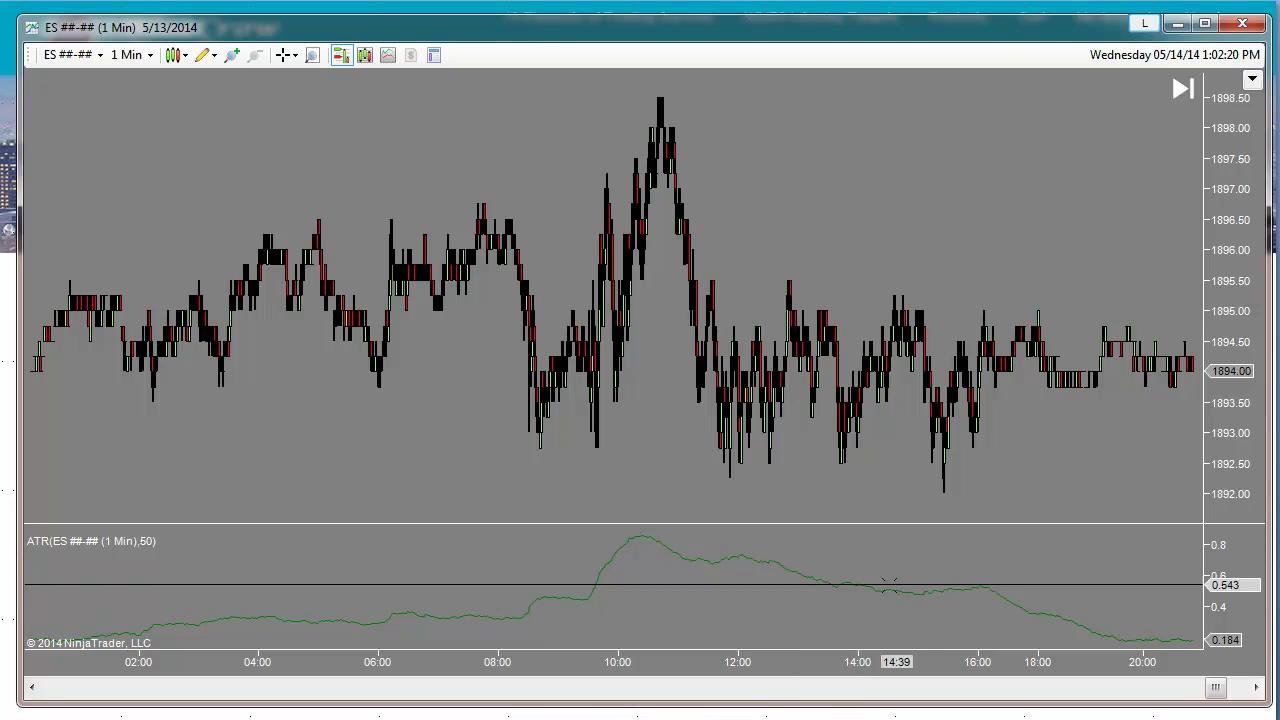
left_click_drag(386, 440, 1150, 420)
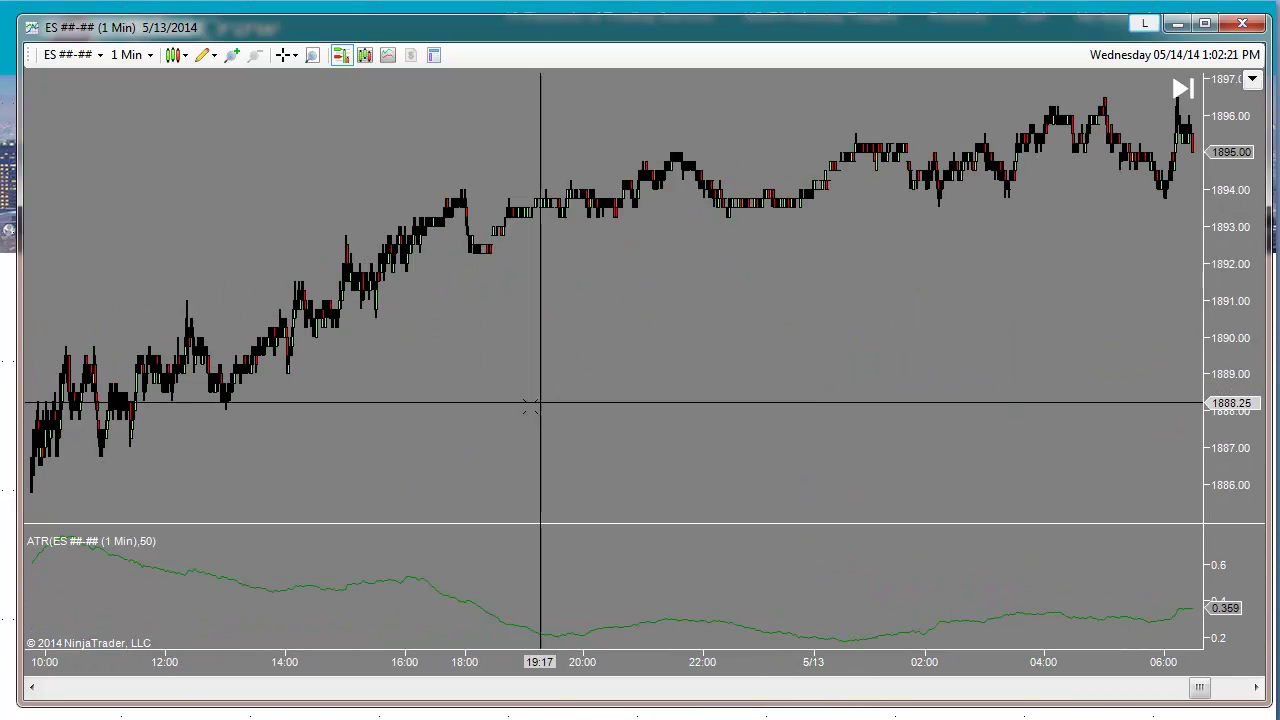
left_click_drag(543, 323, 1063, 366)
left_click_drag(357, 306, 503, 315)
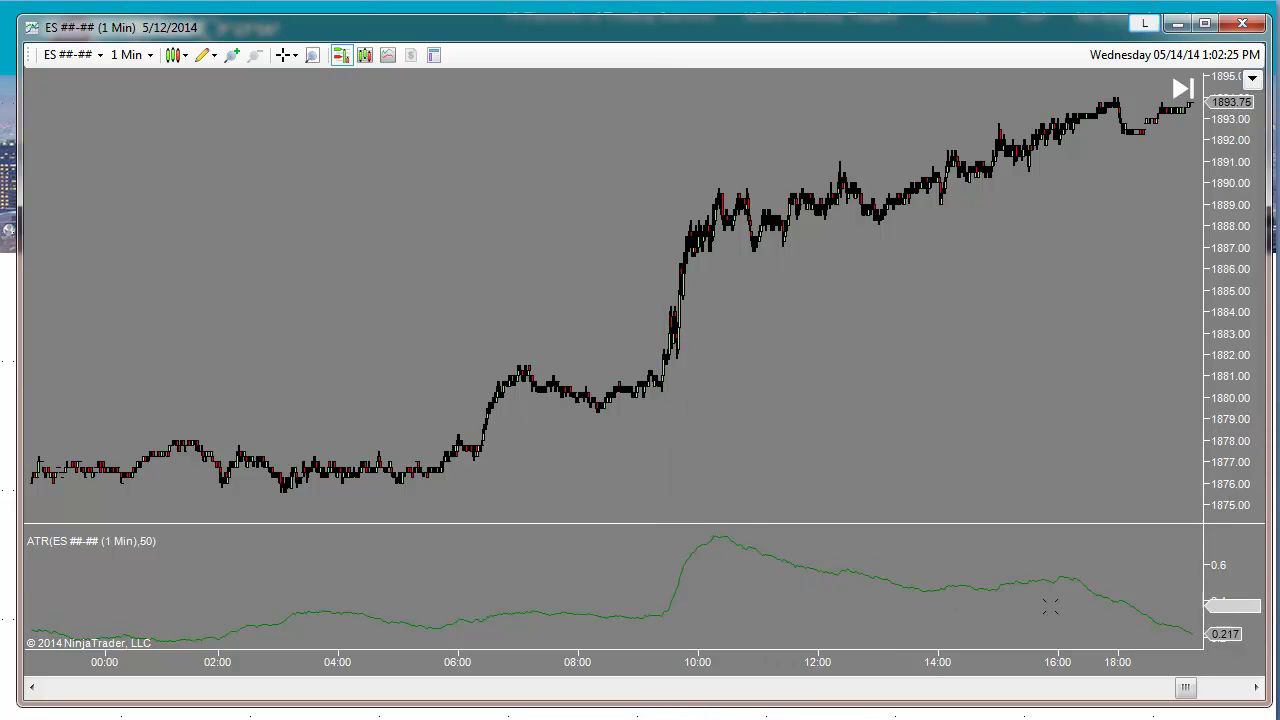
left_click_drag(1037, 374, 431, 429)
left_click_drag(1060, 411, 763, 423)
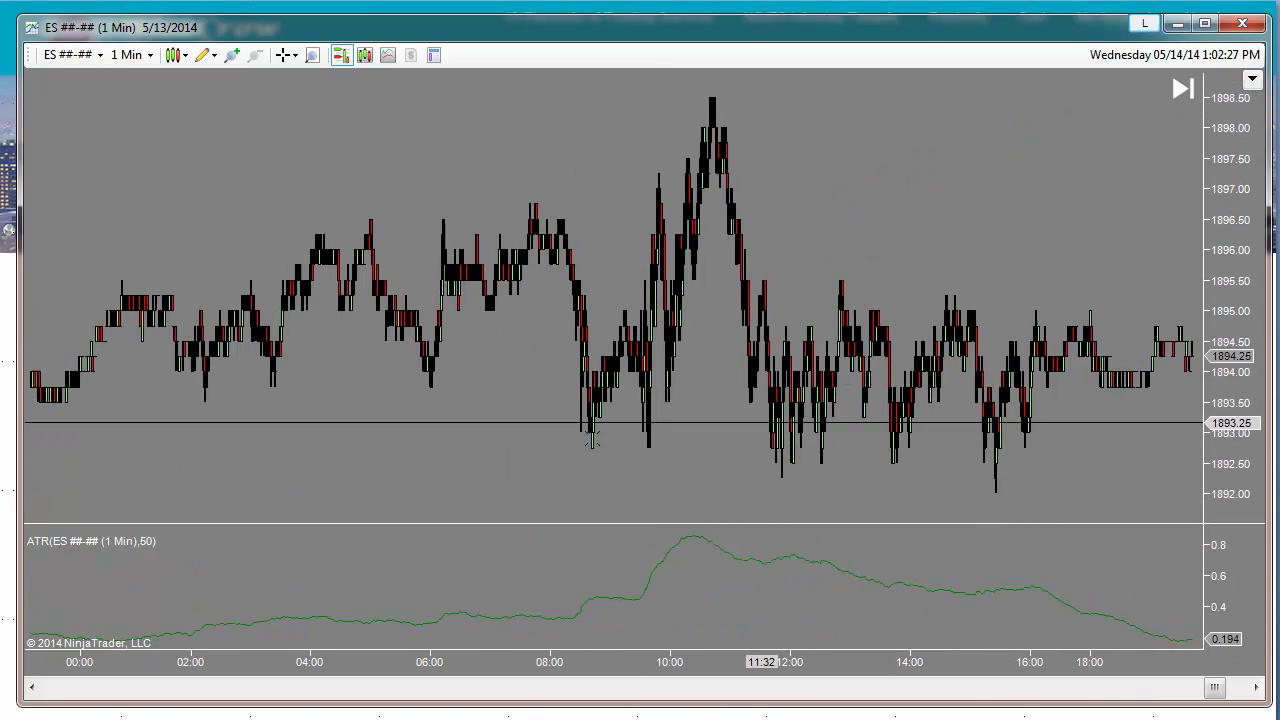
left_click_drag(1152, 263, 320, 240)
left_click_drag(1040, 177, 749, 190)
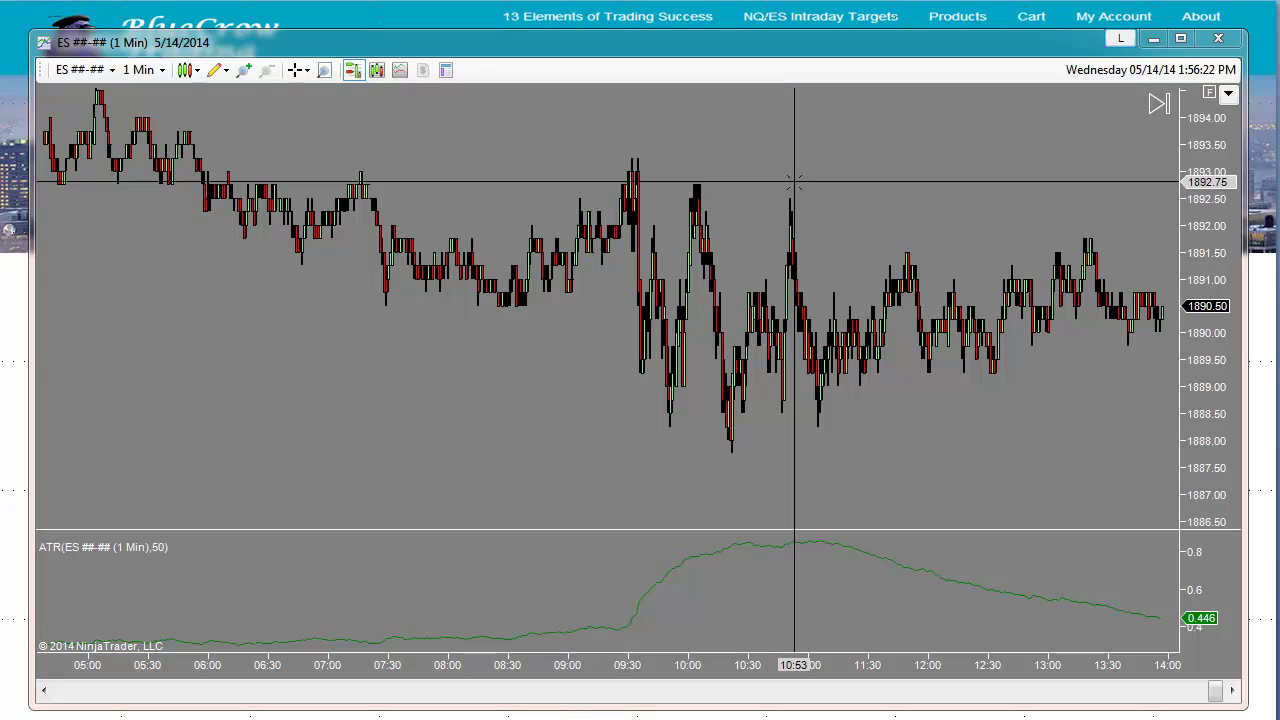
Change the ES data series to the RangeNoGap type with a value of 3 and apply it to the chart
left_click(376, 72)
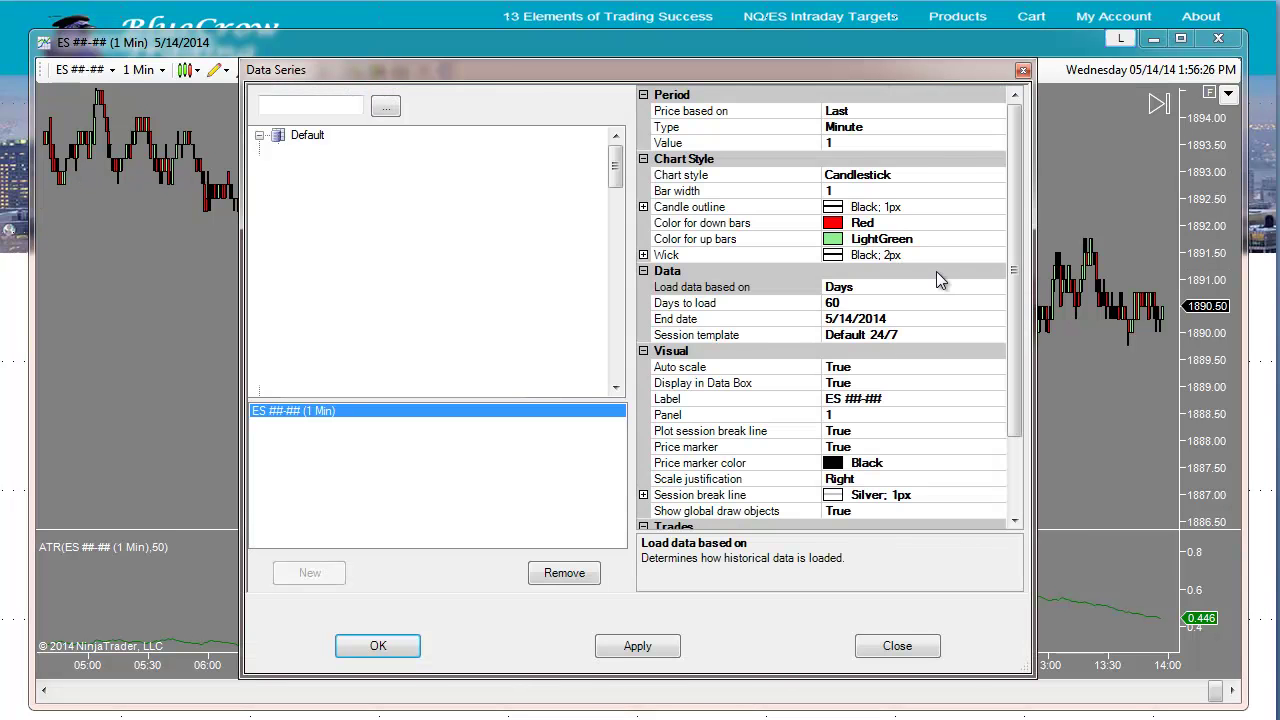
left_click(990, 130)
left_click(996, 127)
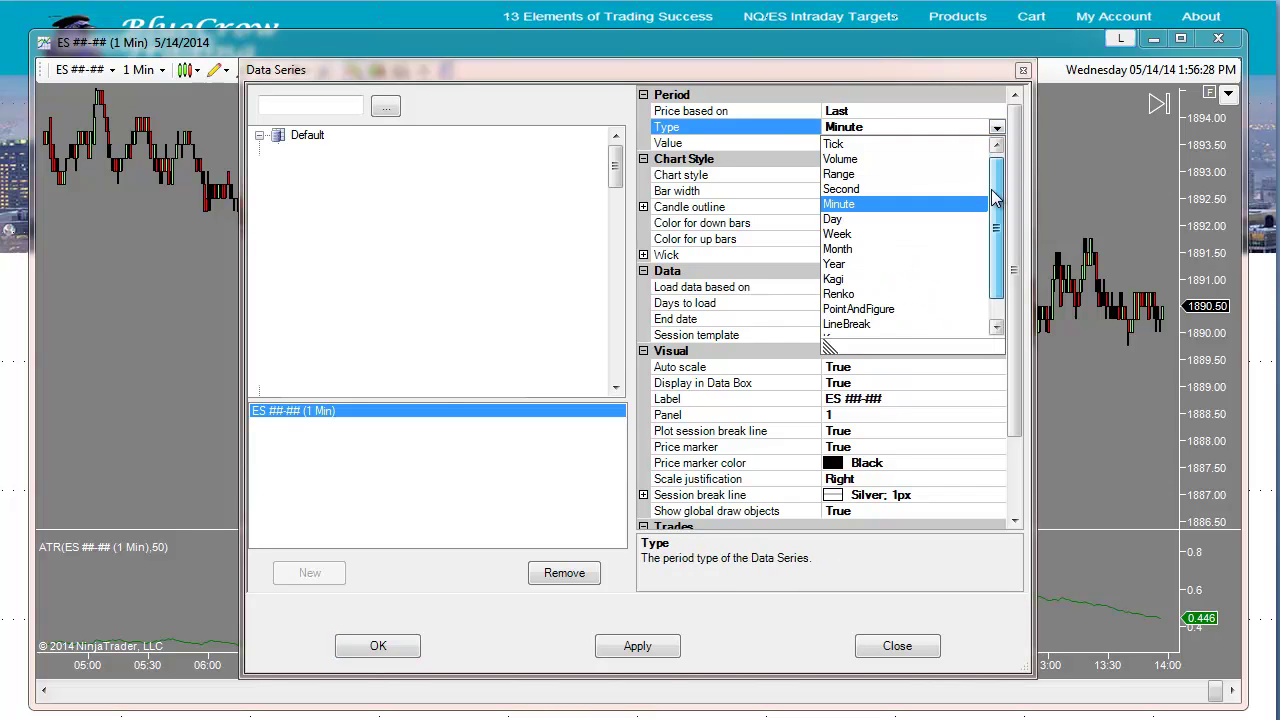
scroll(884, 330, "down", 1)
left_click(847, 328)
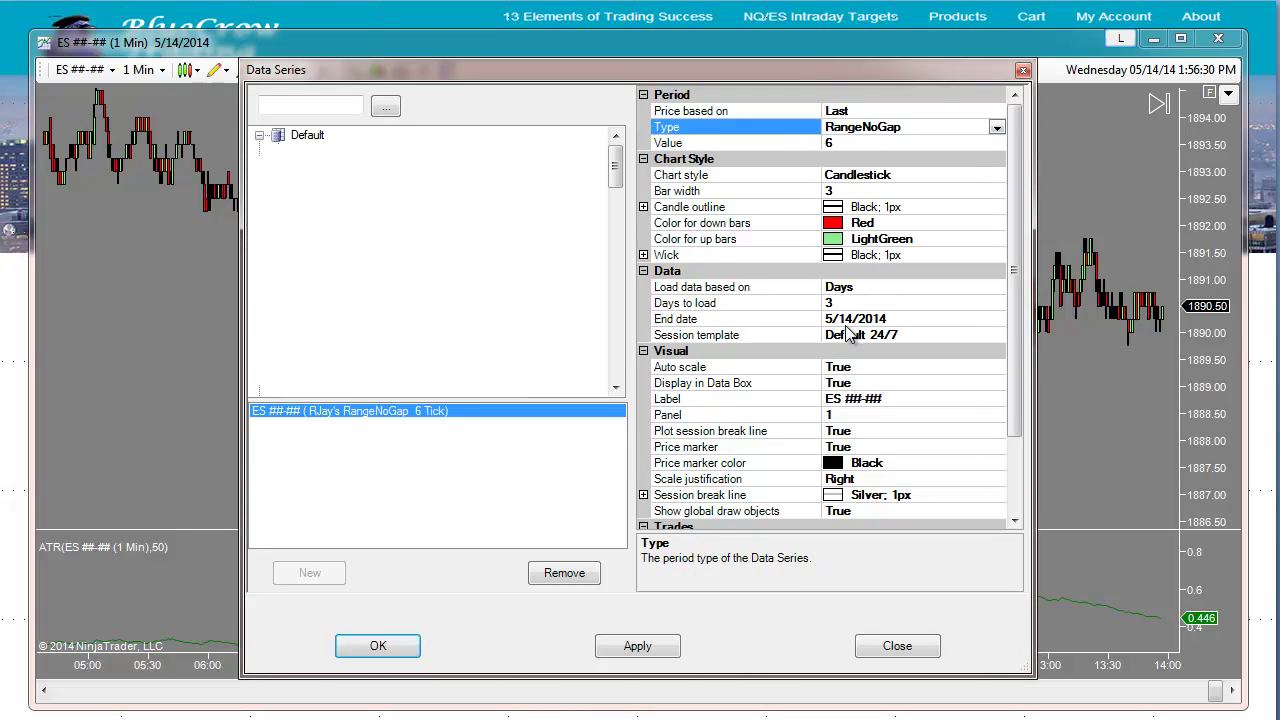
left_click(848, 143)
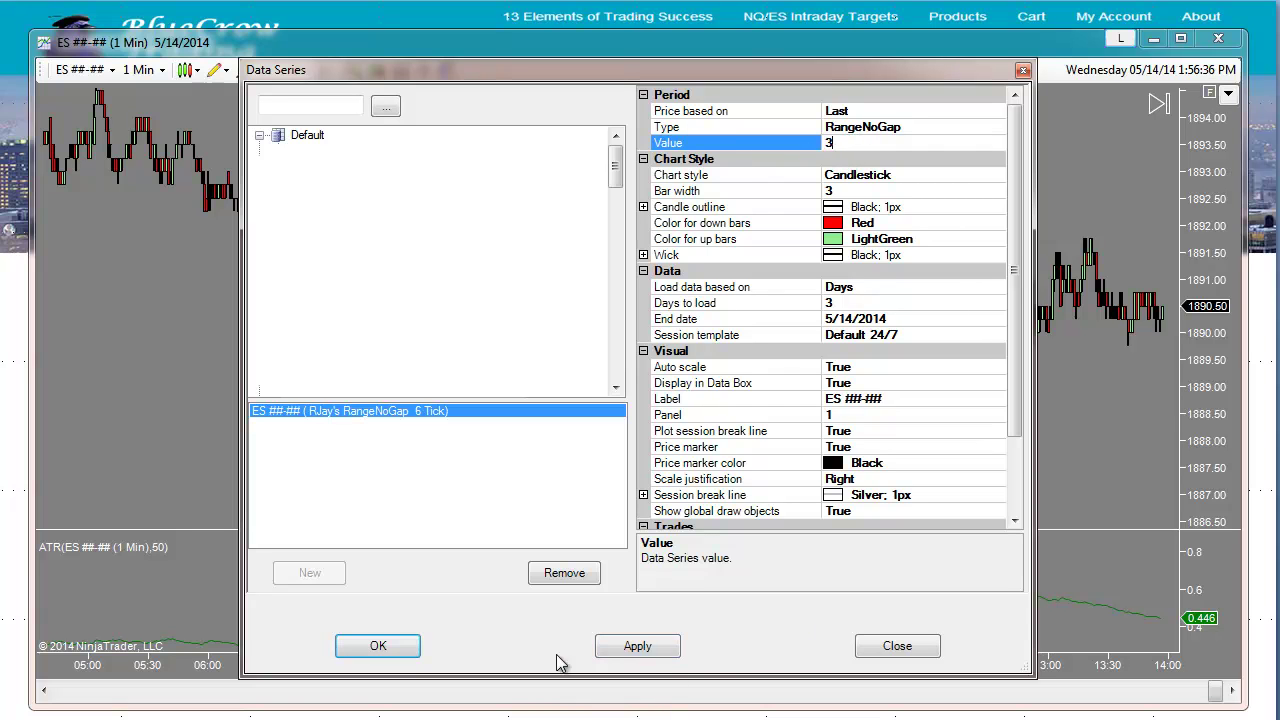
left_click(383, 648)
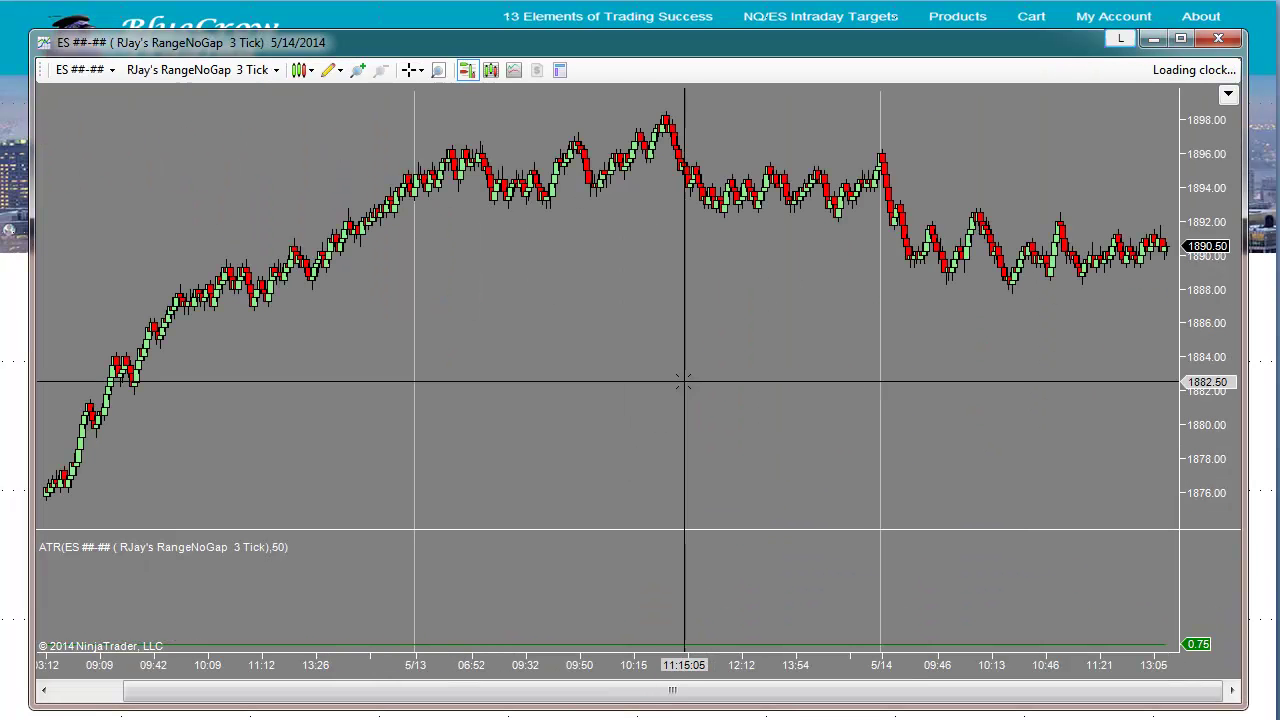
Examine the swings on the 3-tick RangeNoGap chart, comparing the 5/14 session with the preceding sessions
left_click_drag(557, 357, 482, 402)
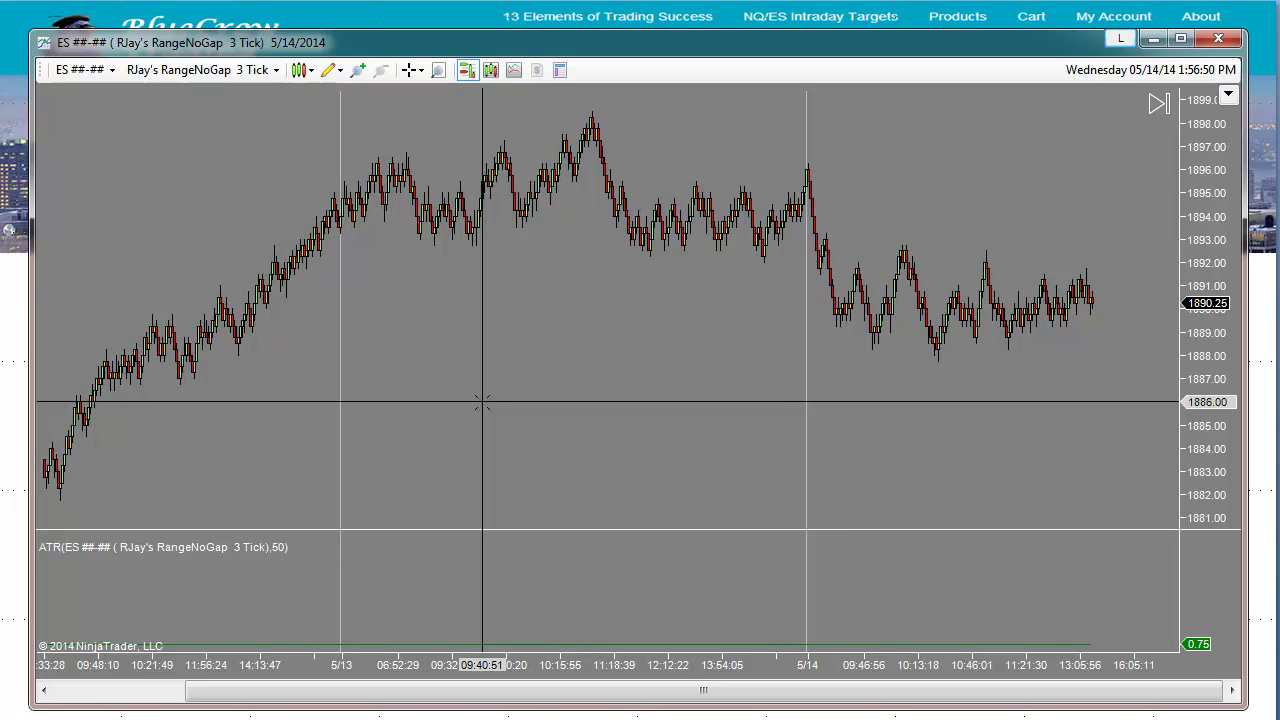
scroll(512, 455, "down", 2)
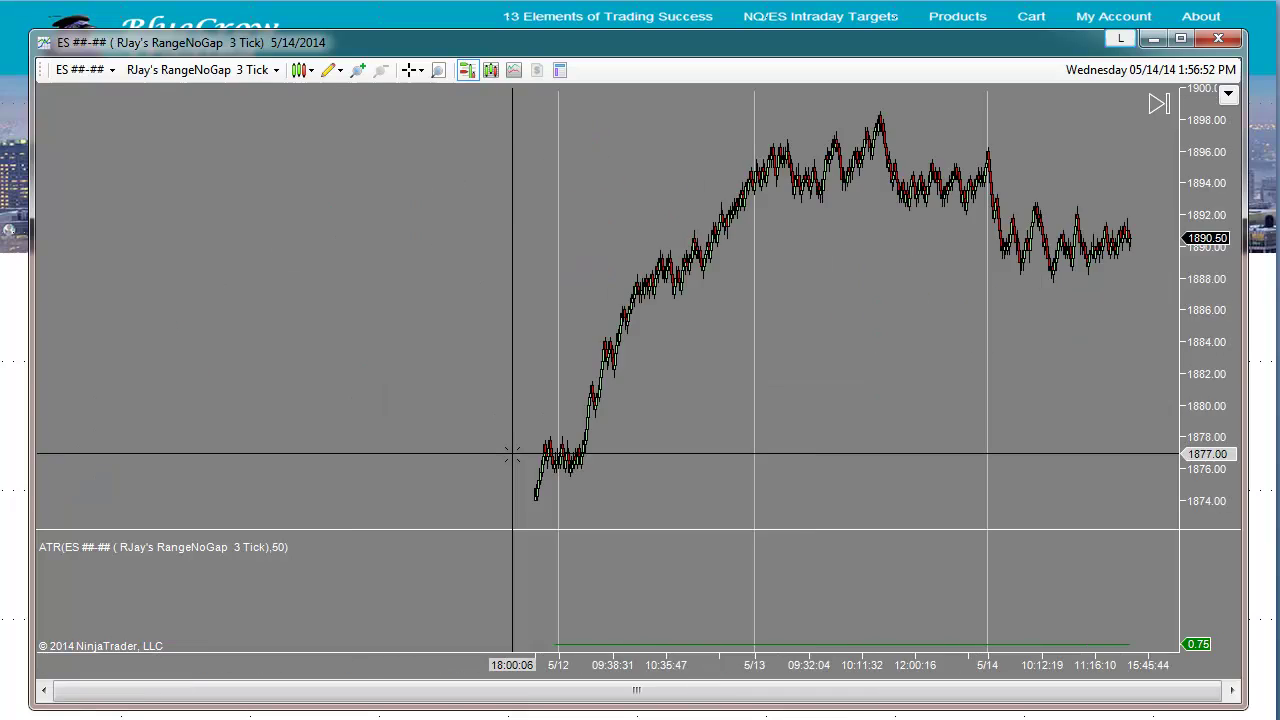
scroll(512, 455, "up", 4)
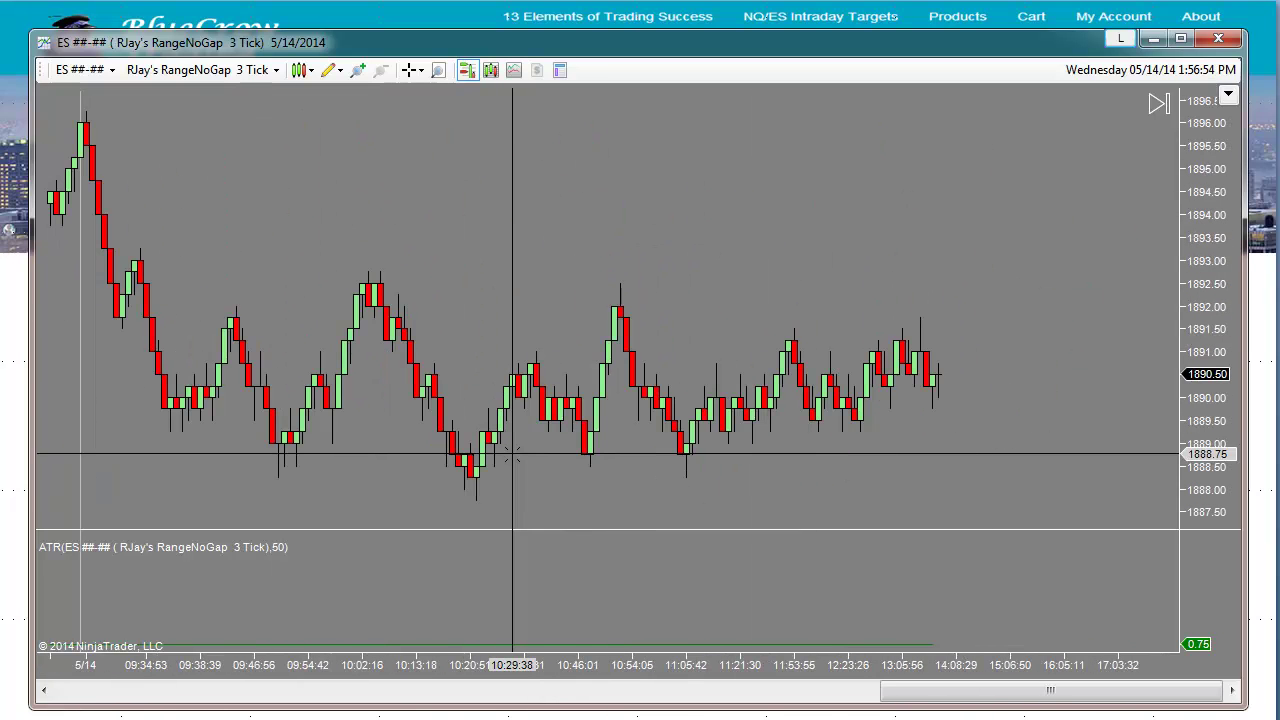
left_click_drag(305, 217, 366, 229)
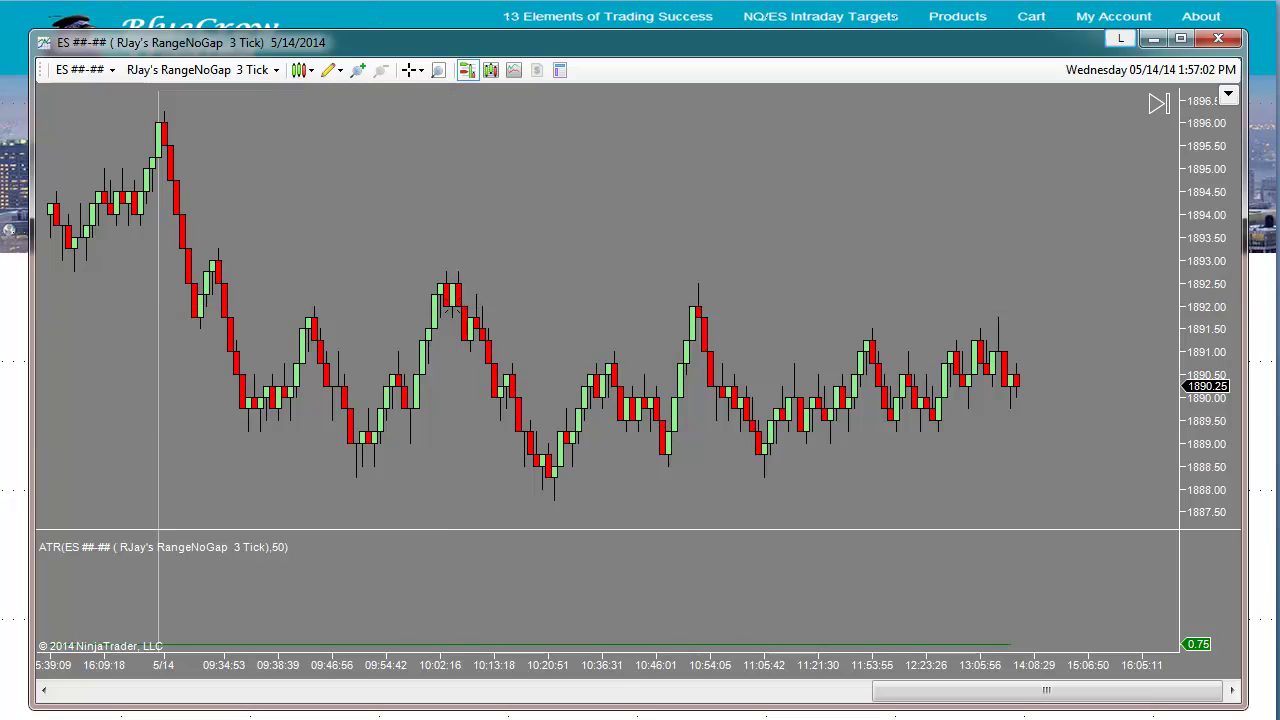
left_click(650, 468)
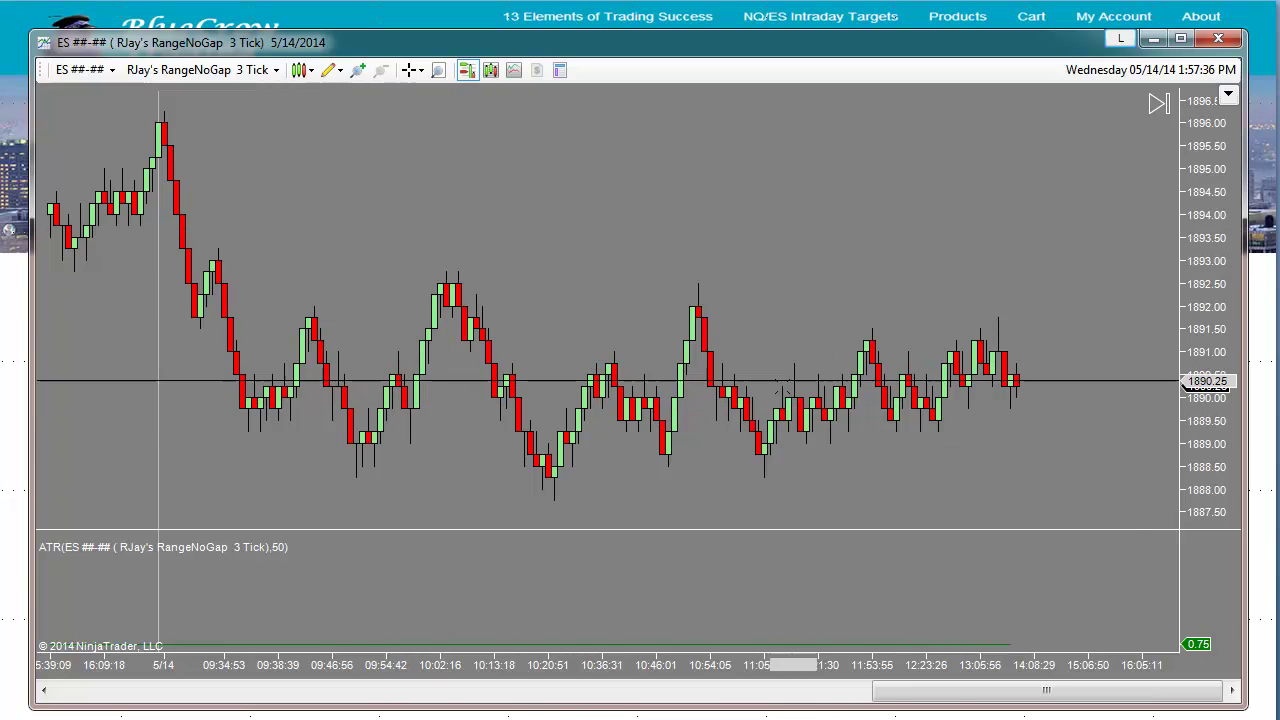
left_click_drag(437, 240, 1000, 230)
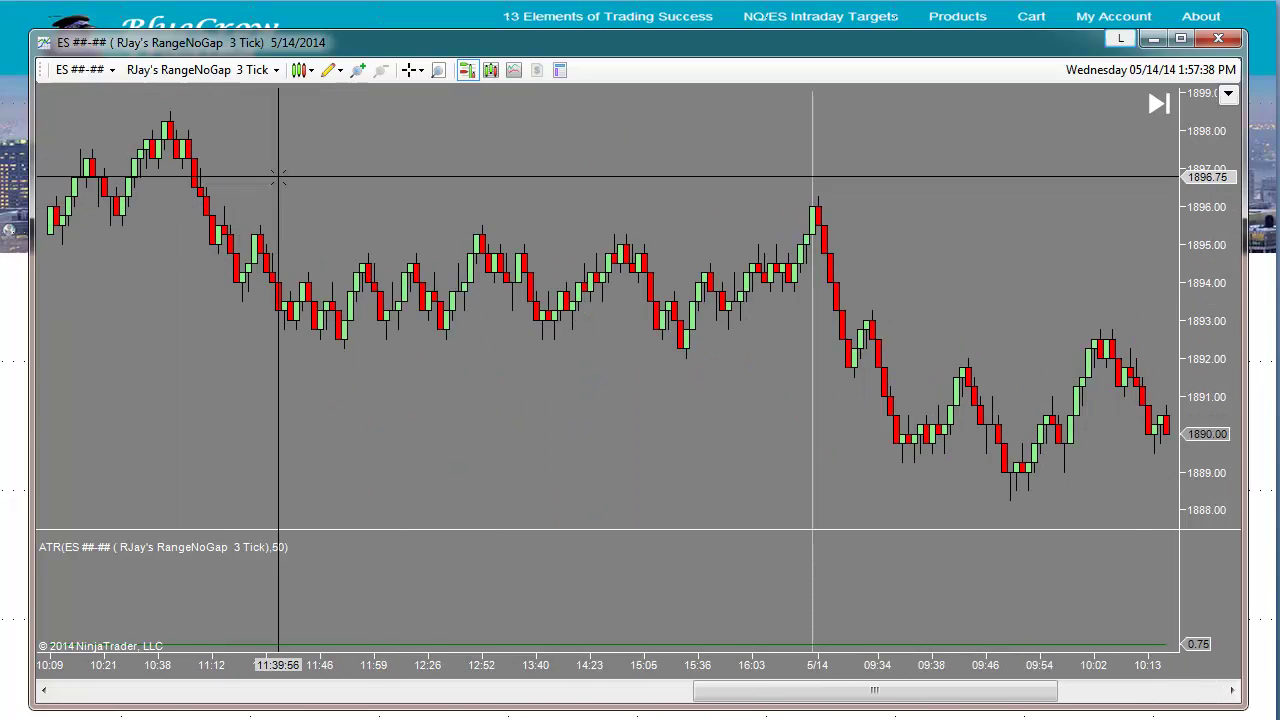
left_click_drag(277, 177, 640, 163)
left_click_drag(1160, 168, 723, 171)
left_click_drag(1057, 177, 634, 200)
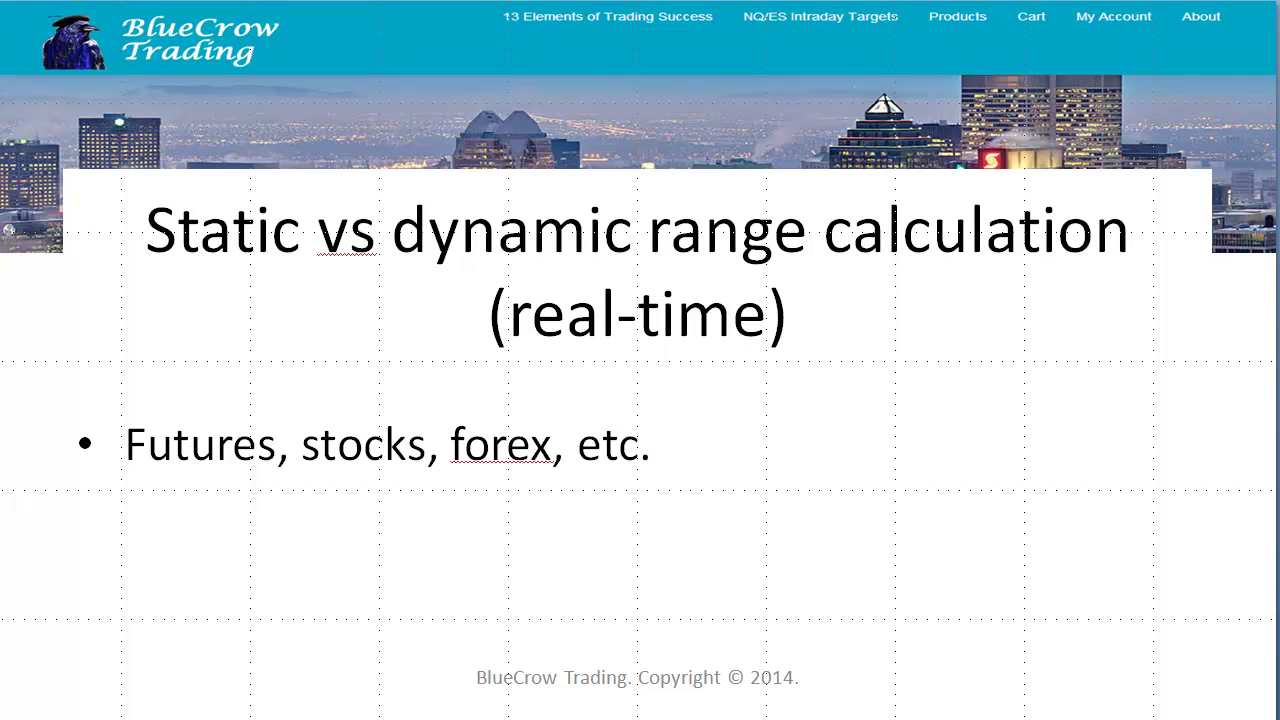
Switch back to the NinjaTrader ES chart and review its fixed-range bars from the latest 5/14 prices back through 5/12
key("alt+Tab")
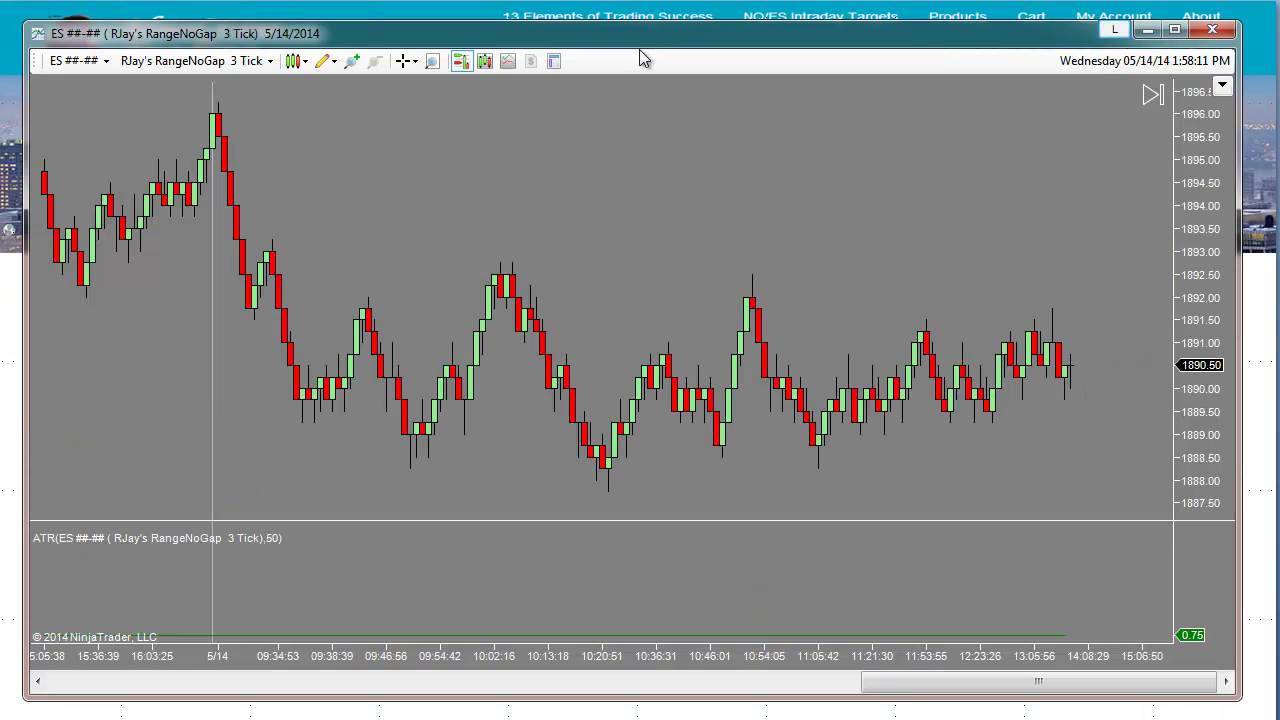
middle_click(531, 180)
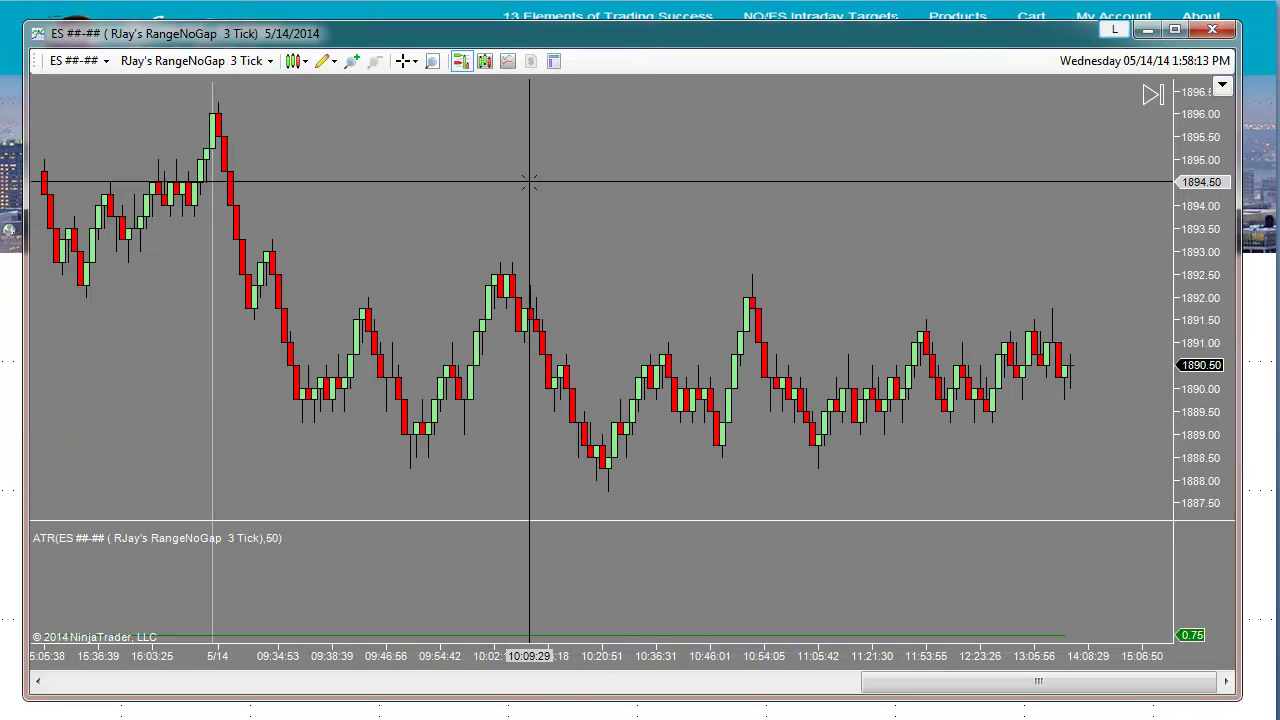
middle_click(329, 443)
middle_click(871, 460)
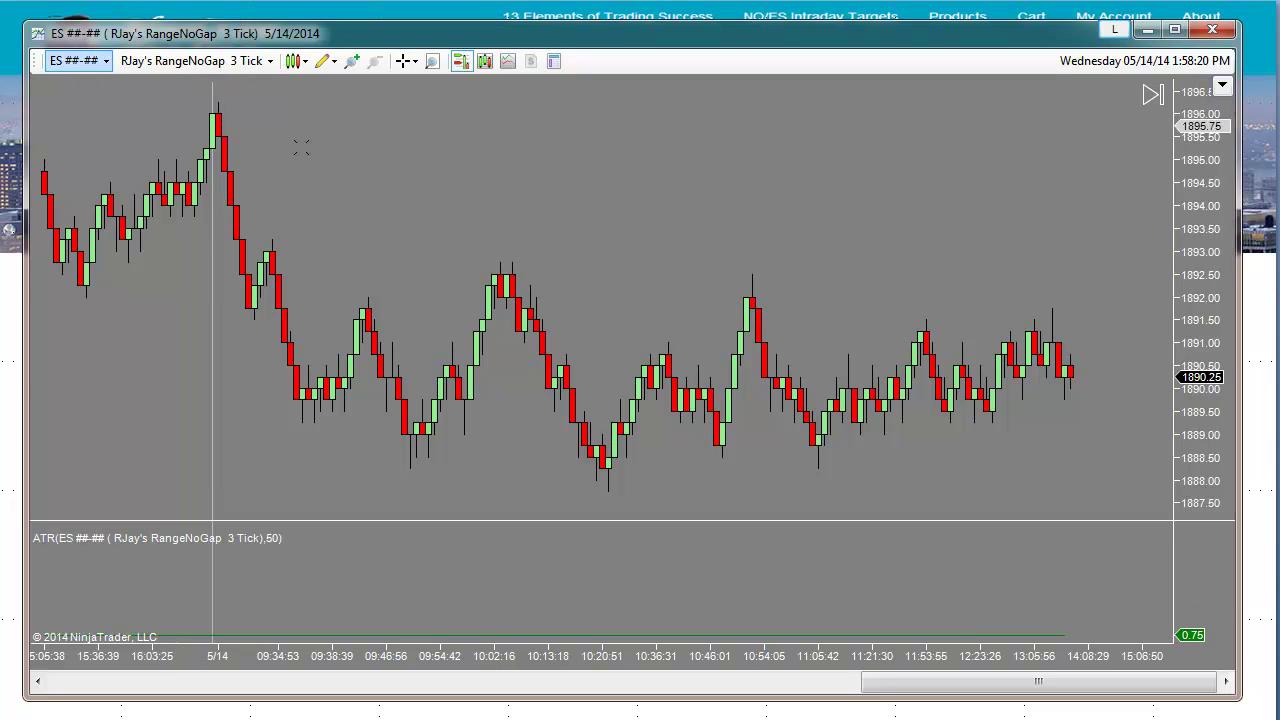
middle_click(537, 251)
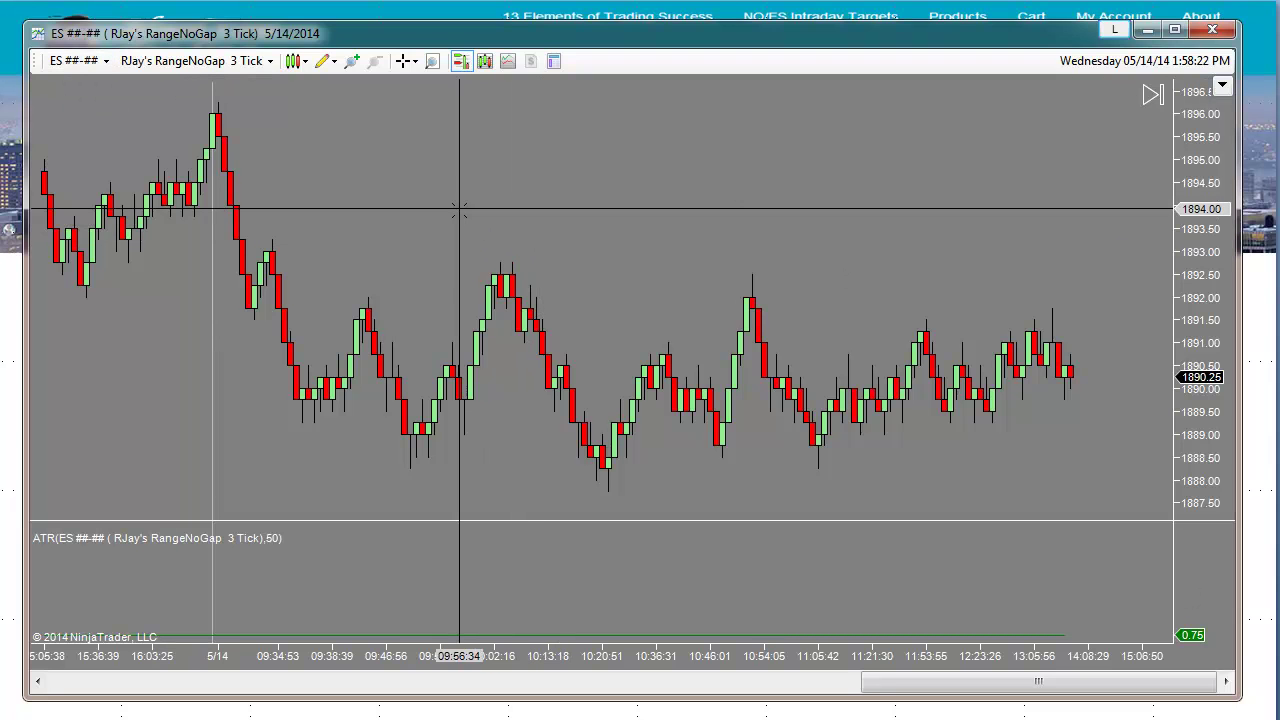
left_click_drag(466, 169, 820, 214)
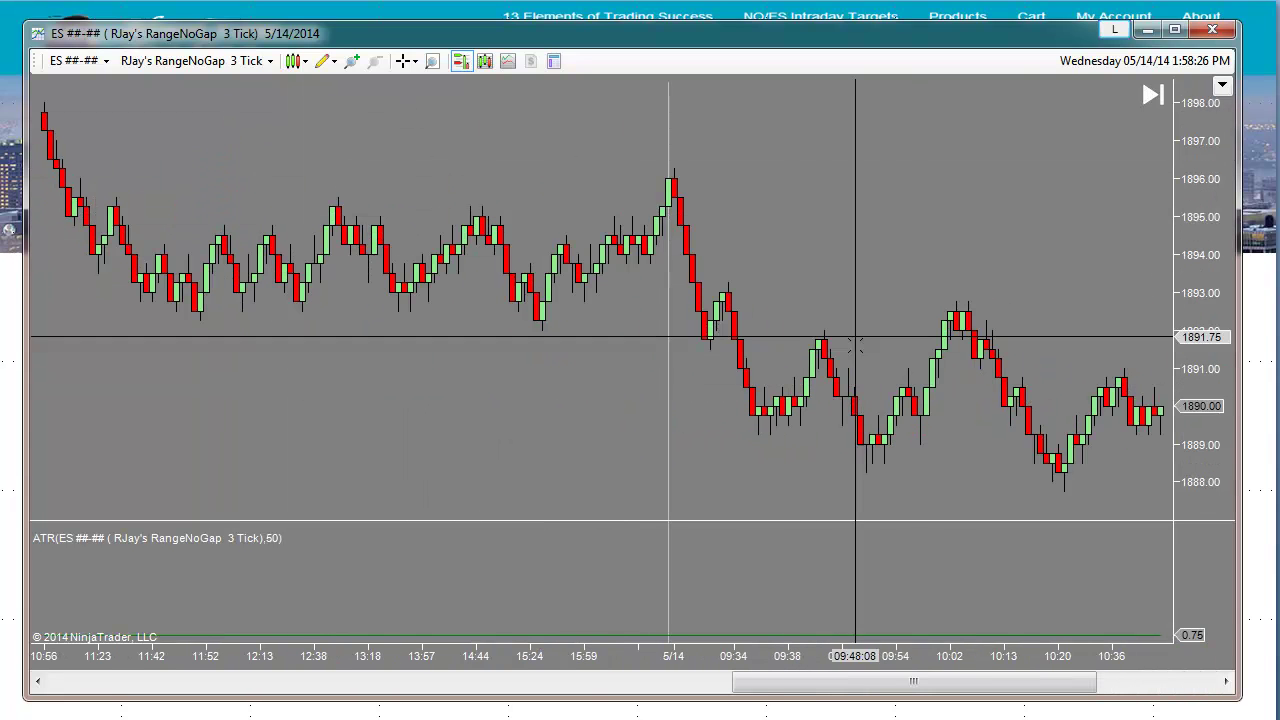
mouse_move(341, 418)
left_mouse_down()
mouse_move(563, 427)
mouse_move(680, 260)
left_mouse_up()
mouse_move(423, 380)
left_mouse_down()
mouse_move(831, 423)
mouse_move(1135, 425)
left_mouse_up()
left_click_drag(326, 381, 883, 354)
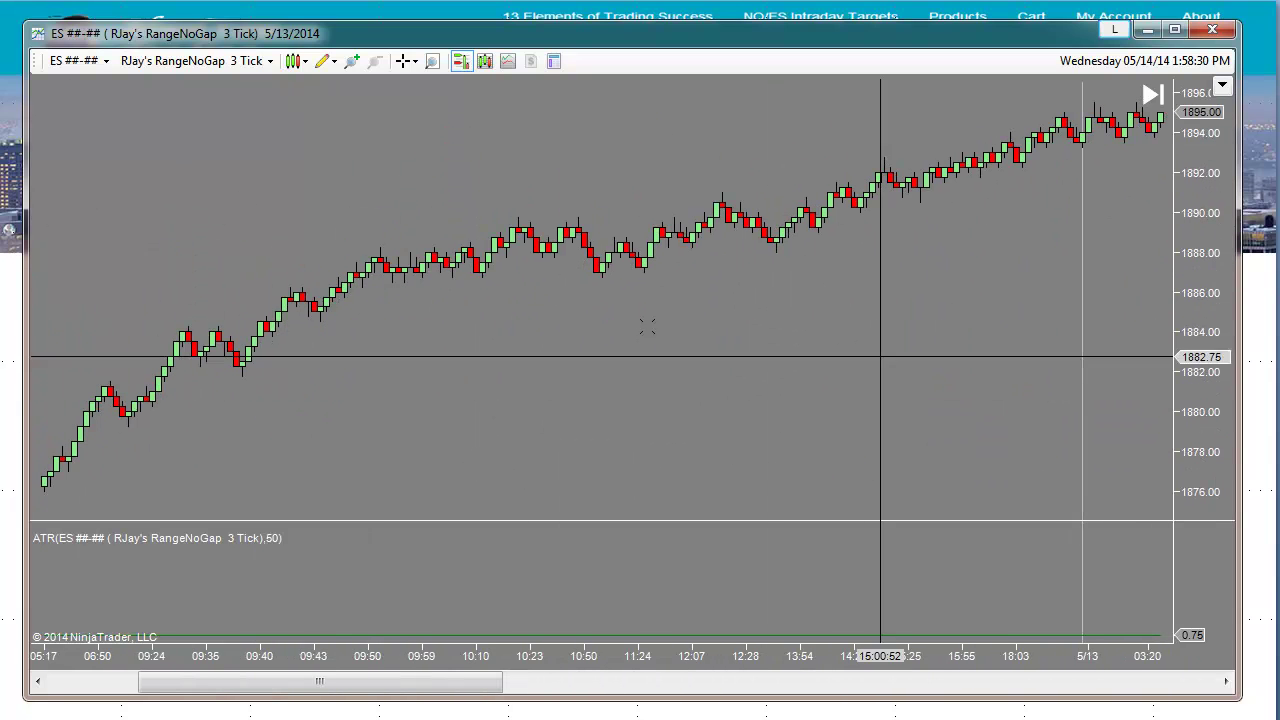
left_click_drag(549, 400, 480, 403)
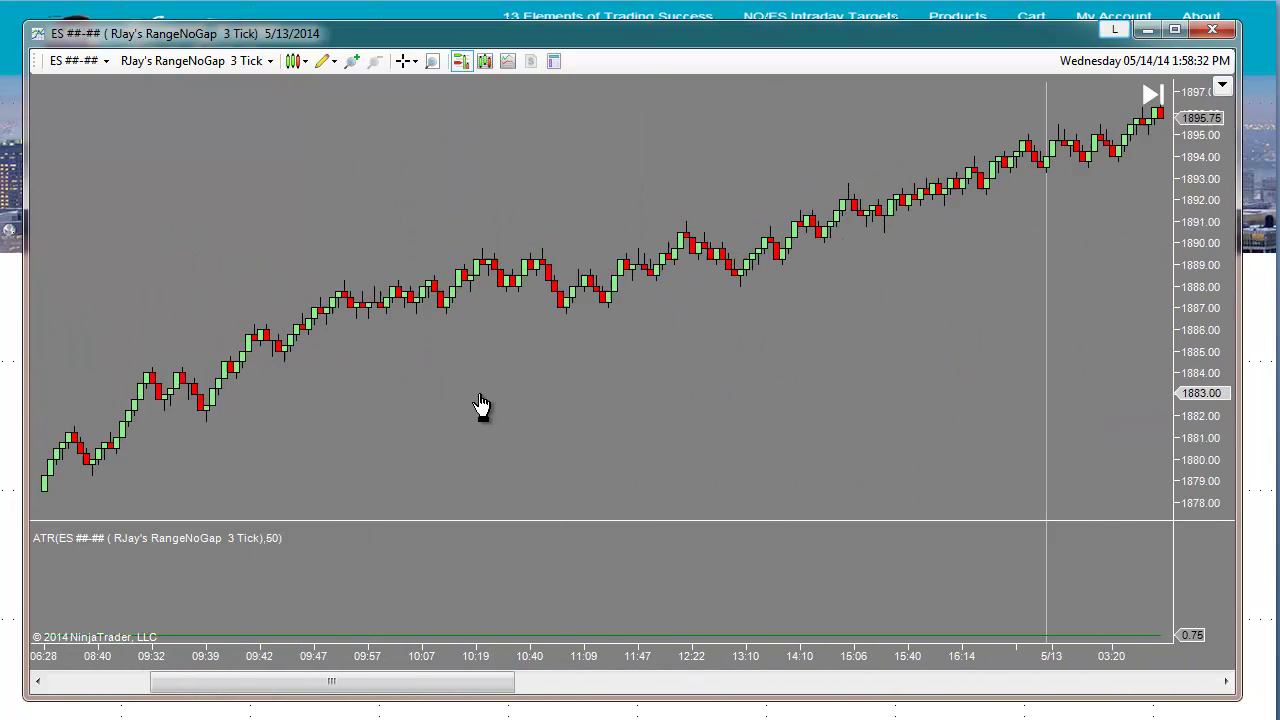
left_click_drag(872, 380, 580, 371)
left_click_drag(988, 372, 343, 260)
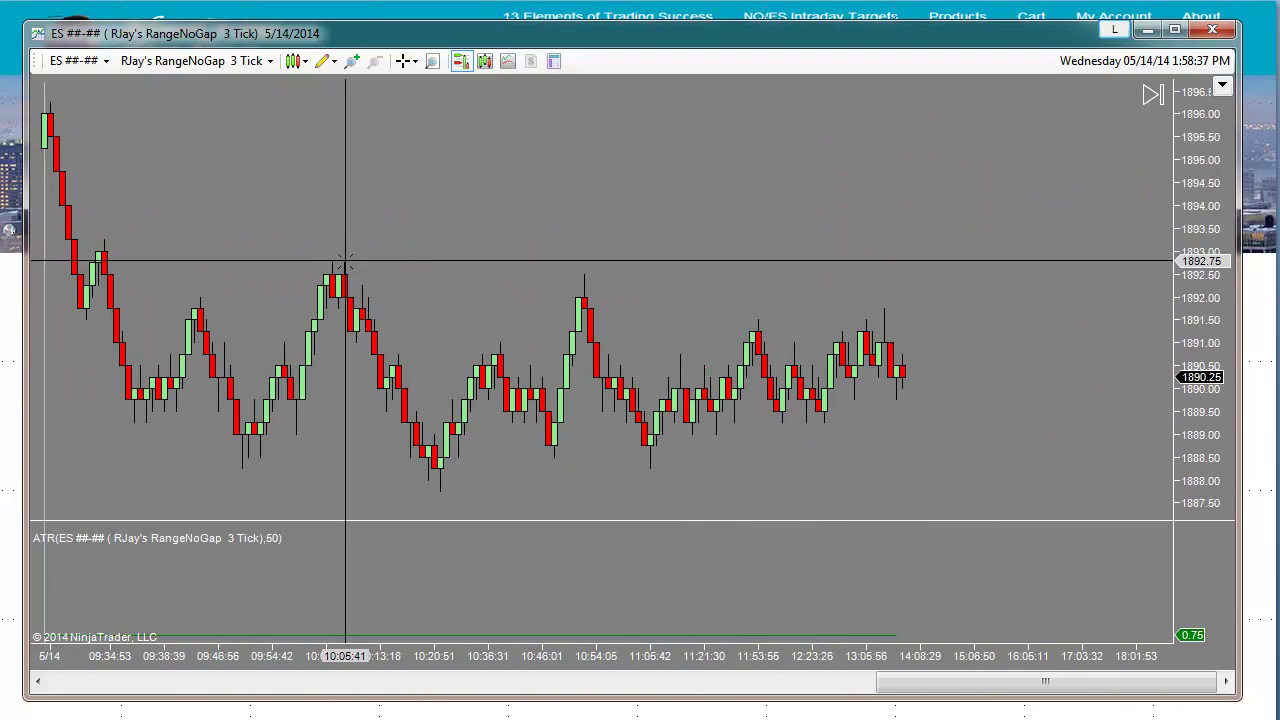
Switch the ES chart to the 1 Min interval and show the full overnight and day session
left_click(270, 61)
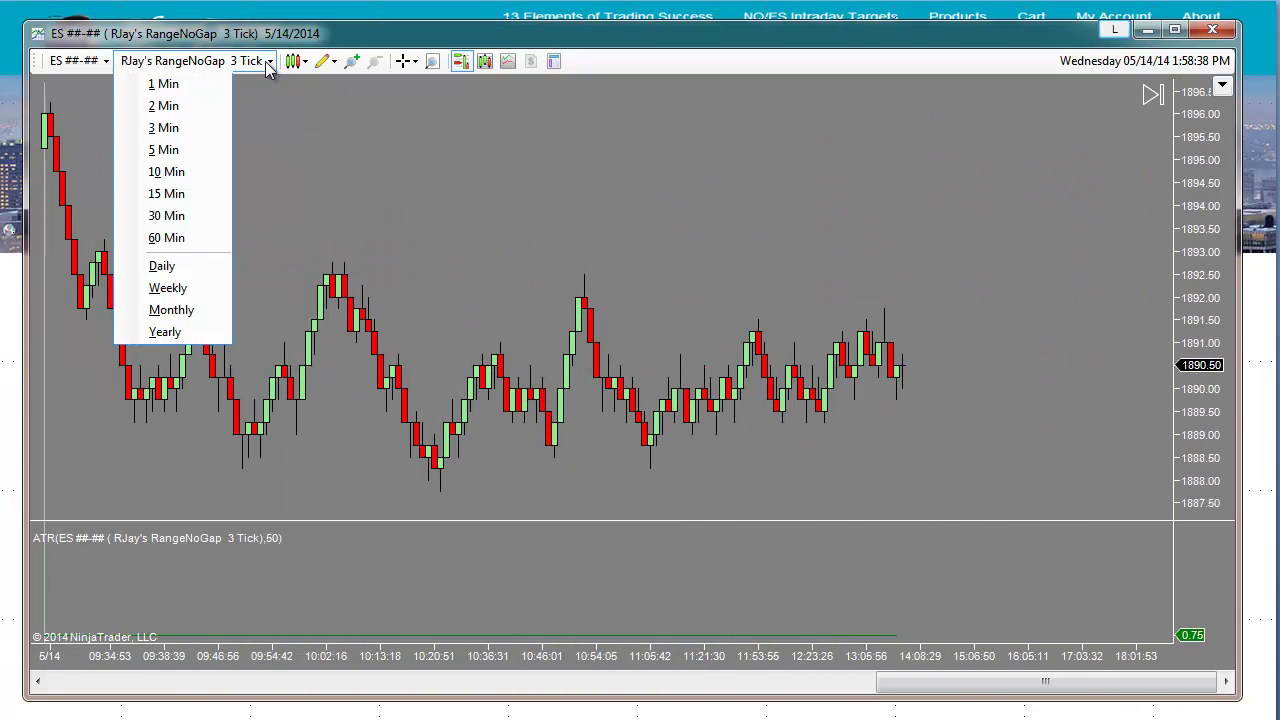
left_click(200, 88)
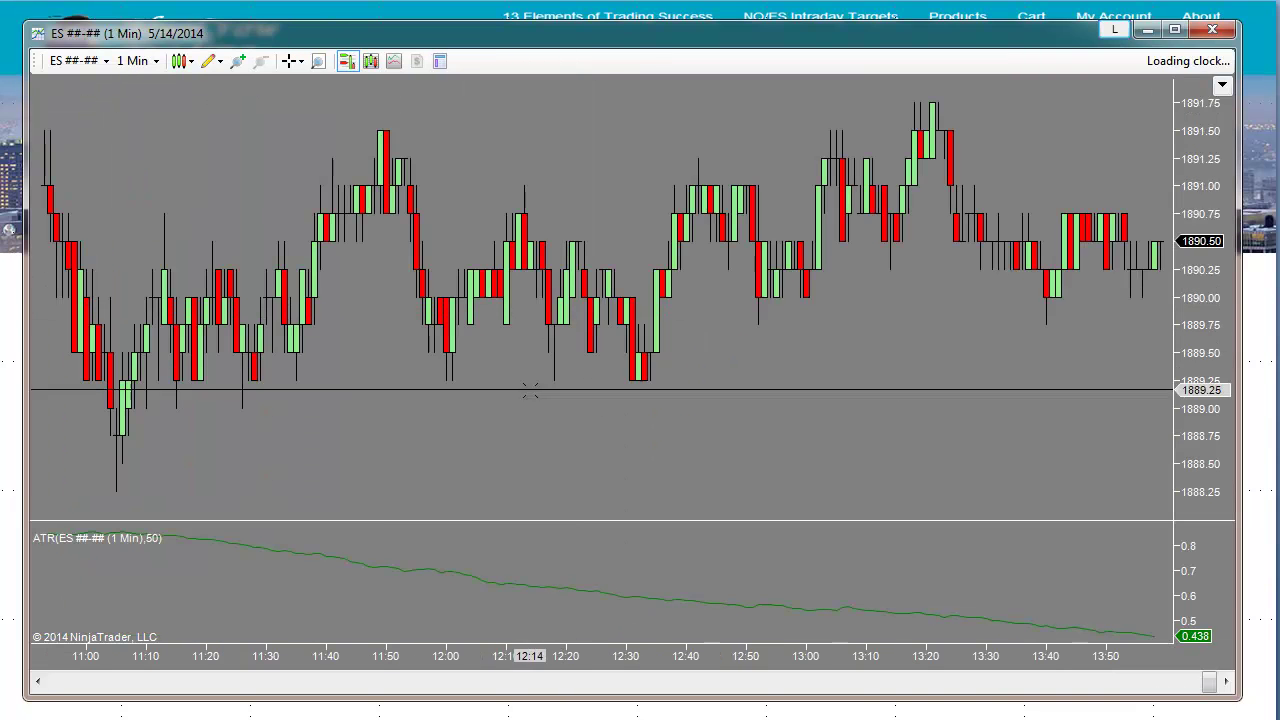
scroll(464, 410, "down", 10)
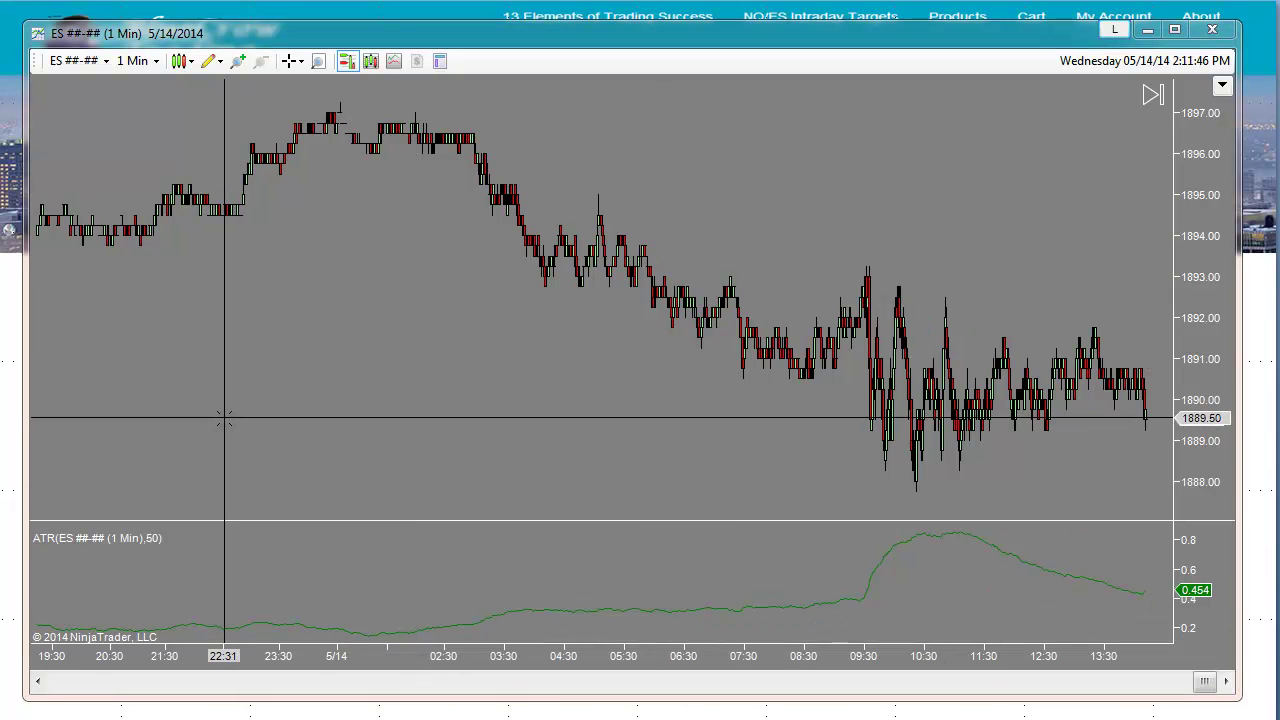
Compare the ATR(50) curve between overnight and daytime hours around 5/13 on the 1-minute chart
left_click_drag(226, 420, 408, 430)
scroll(408, 430, "up", 10)
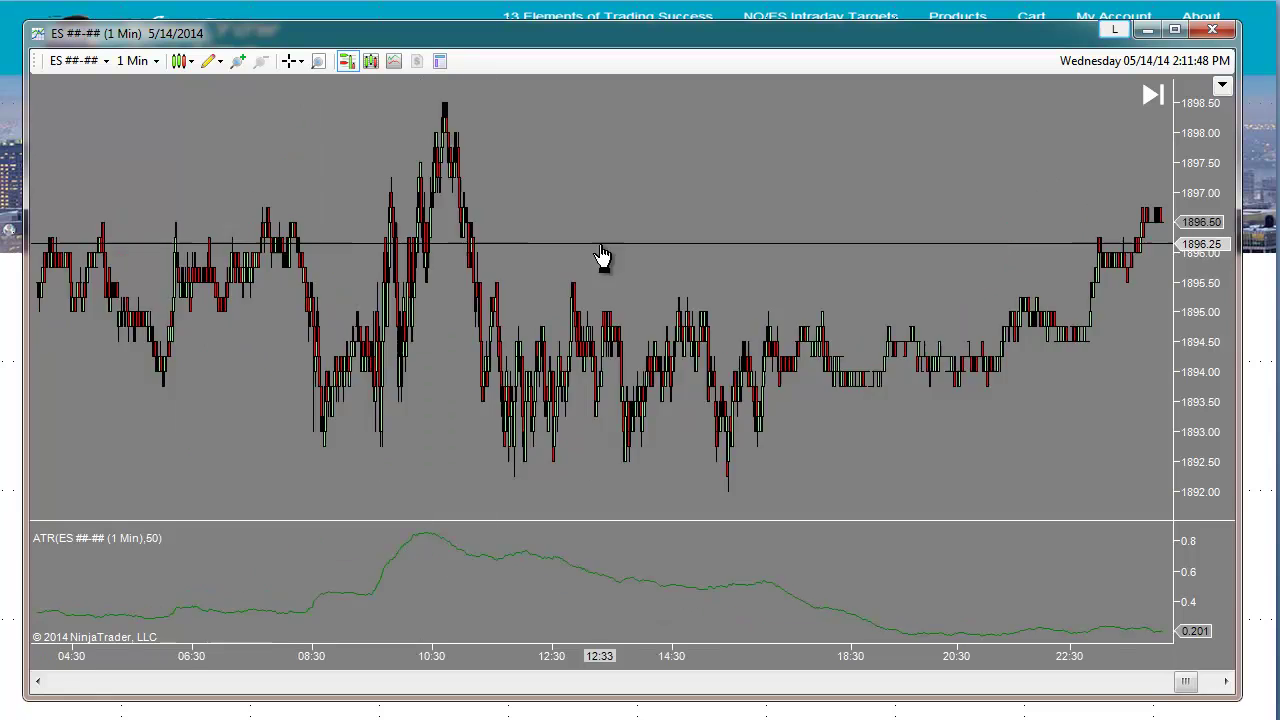
left_click_drag(300, 443, 725, 428)
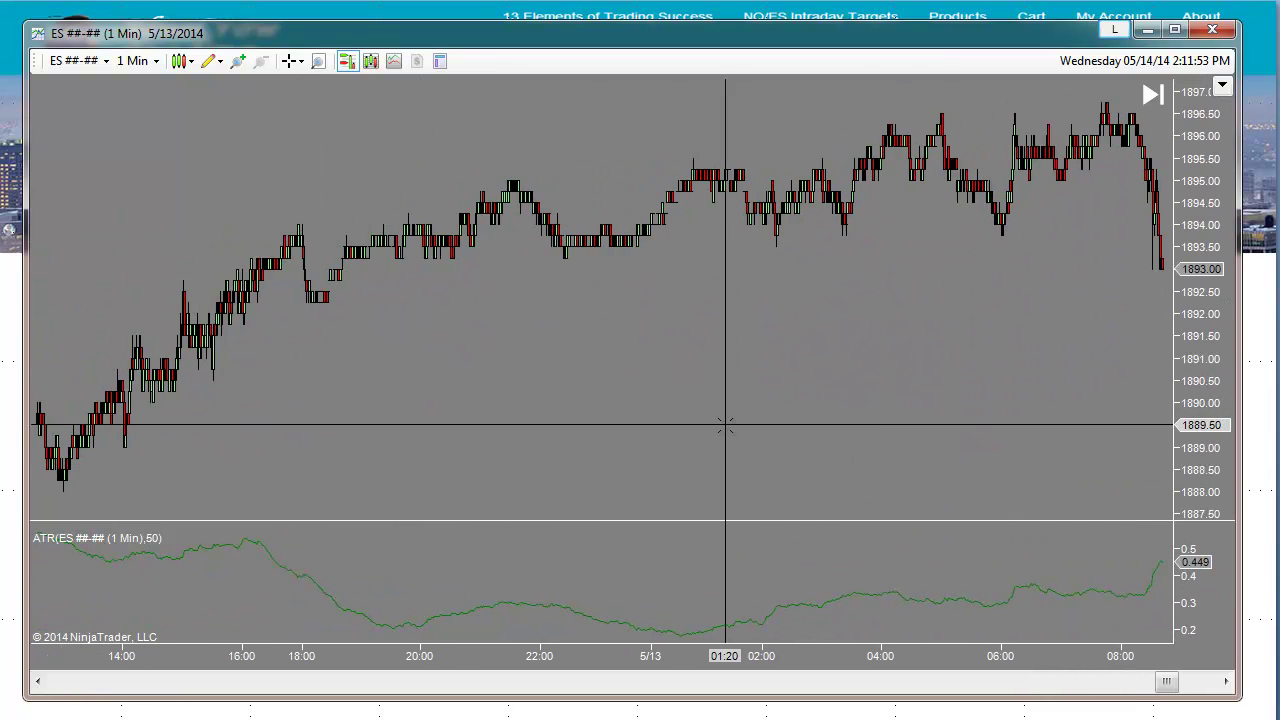
left_click_drag(994, 414, 720, 443)
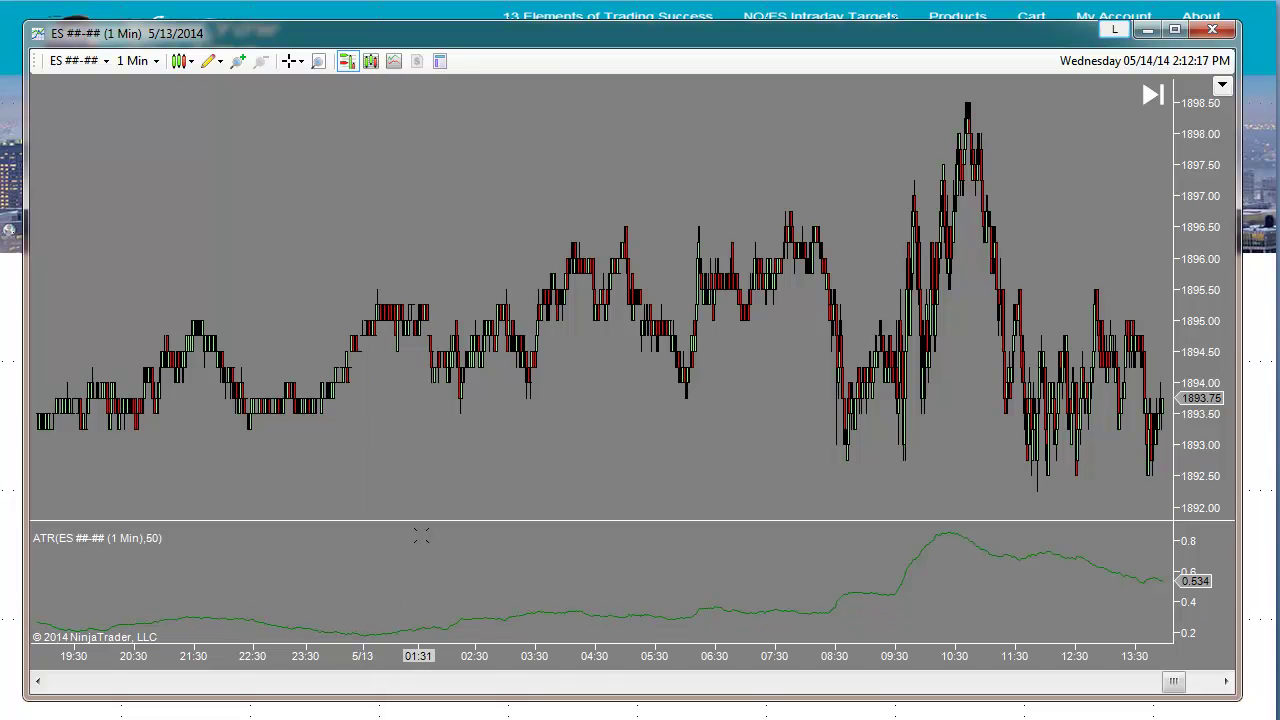
left_click_drag(321, 300, 509, 286)
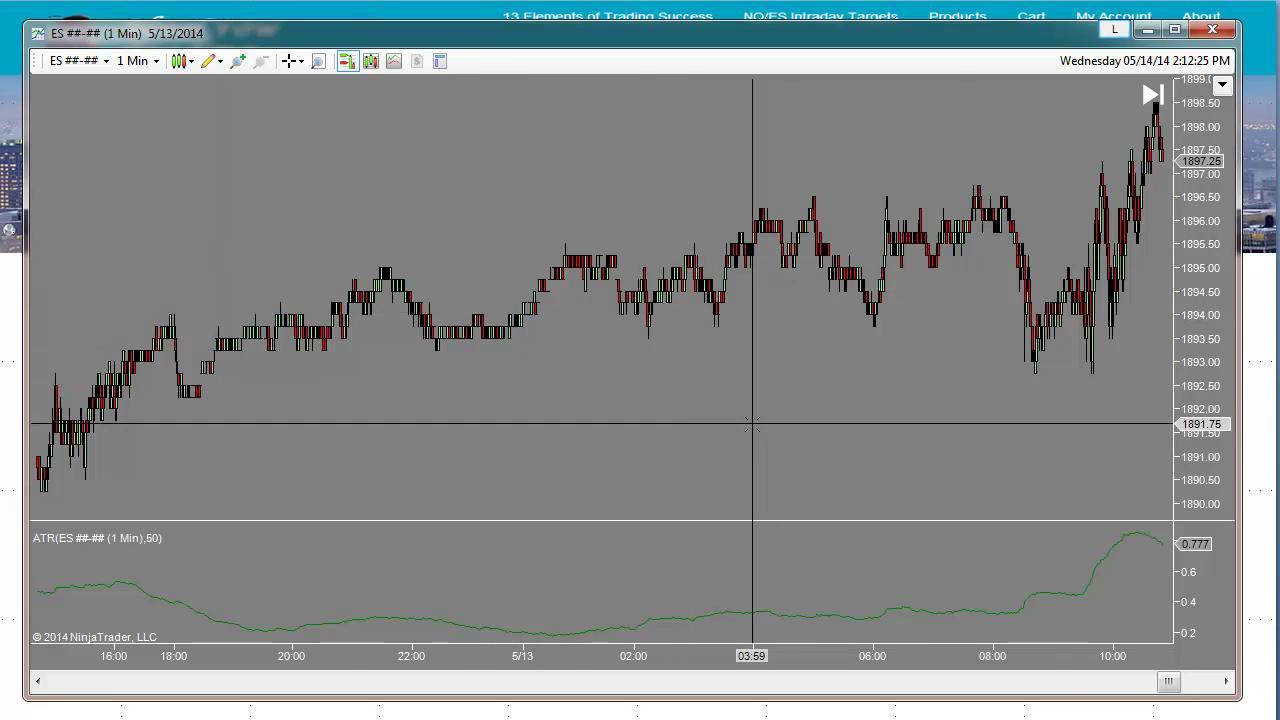
left_click_drag(751, 423, 682, 414)
Change the ES chart's data series from minute bars to the RangeNoGap type with a value of 1
left_click(371, 62)
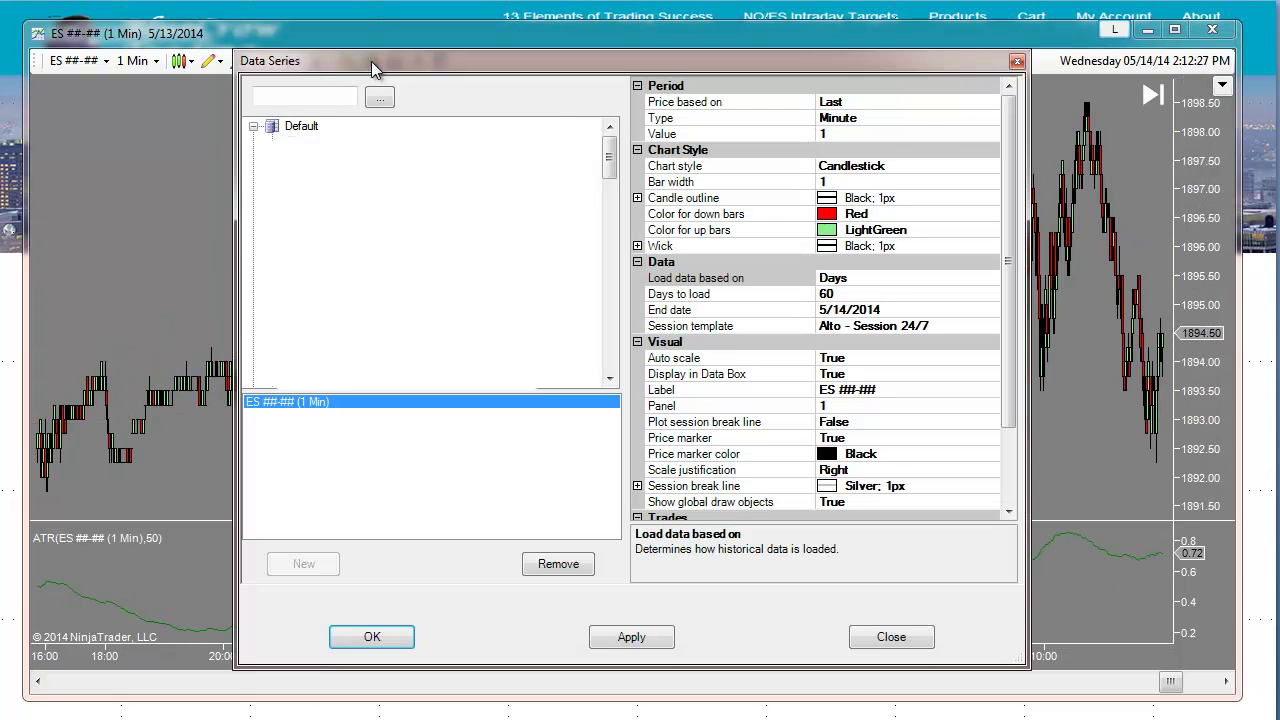
left_click(928, 121)
left_click(989, 118)
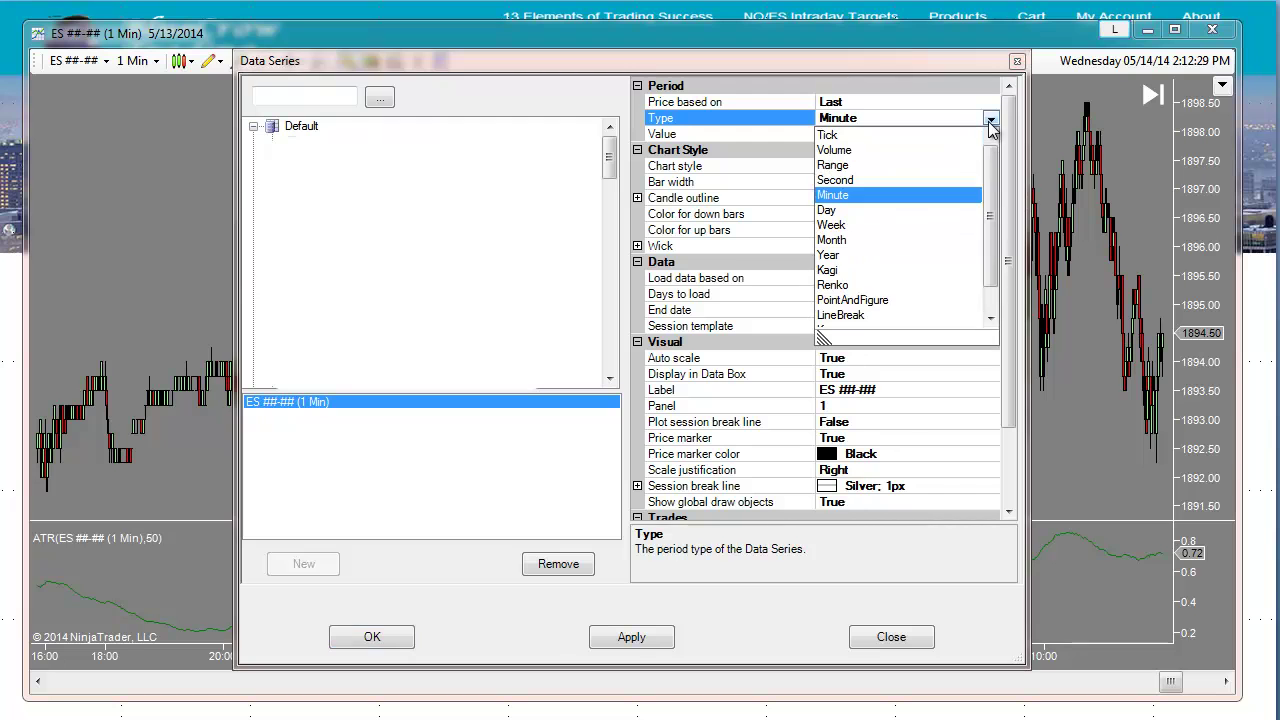
scroll(994, 211, "down", 1)
left_click(866, 315)
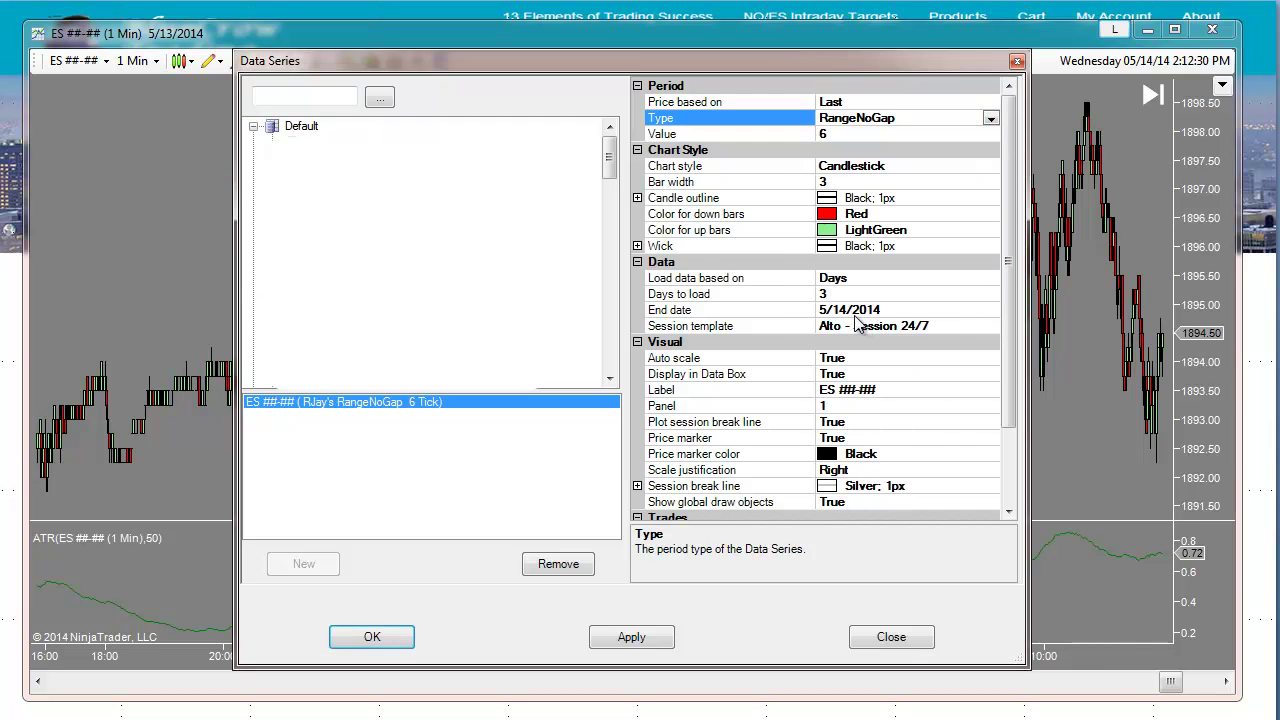
left_click(860, 133)
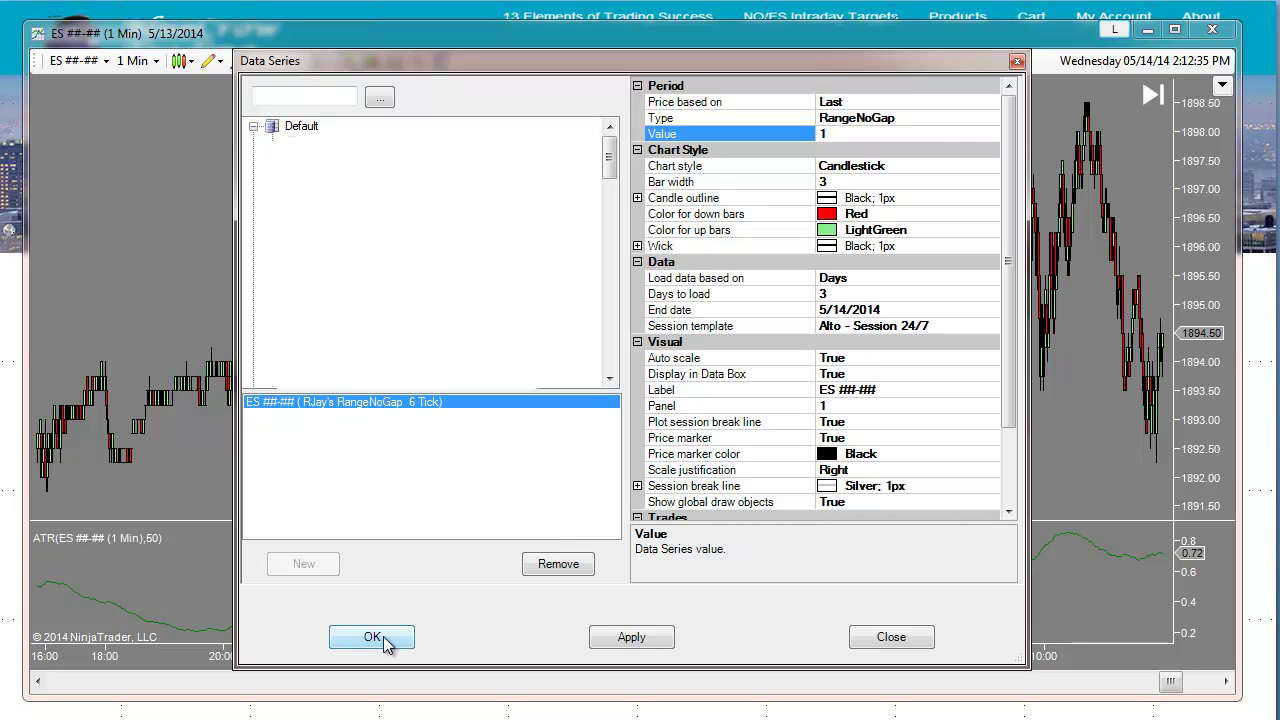
left_click(385, 640)
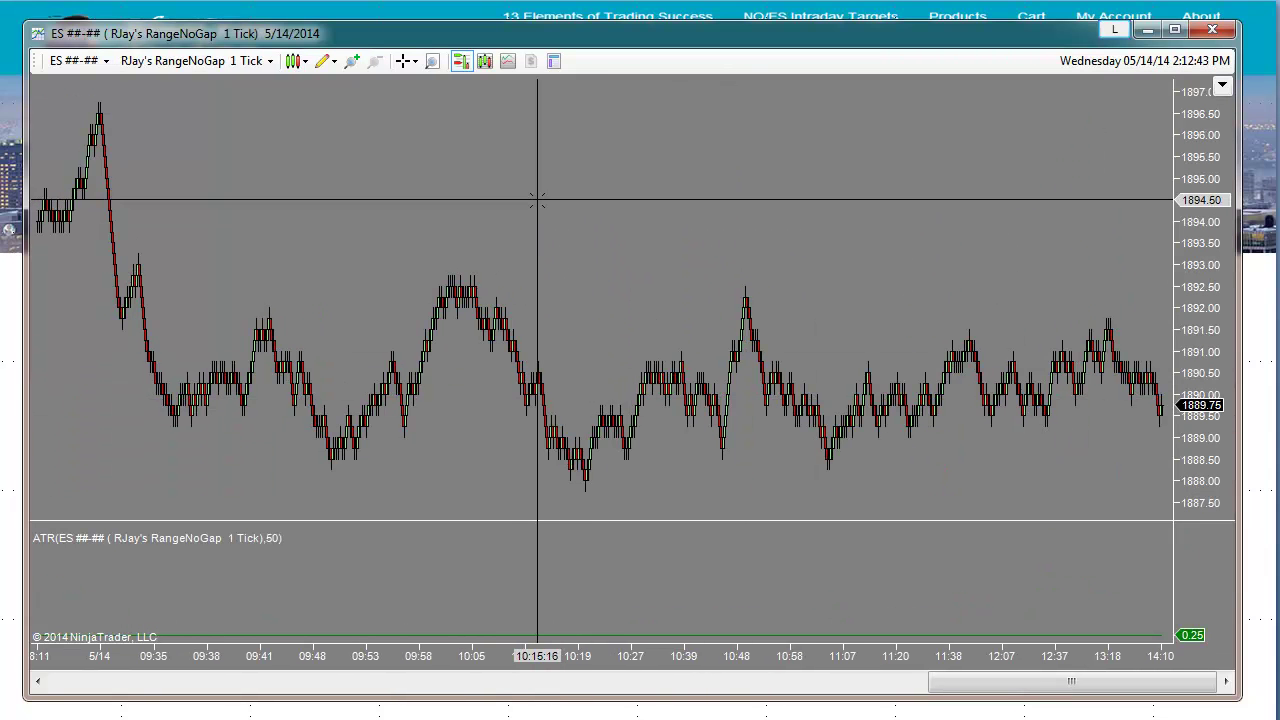
Examine the 1-tick RangeNoGap bars across the 5/13 overnight and day sessions, enlarging the bars around the morning swings
left_click_drag(351, 300, 1120, 380)
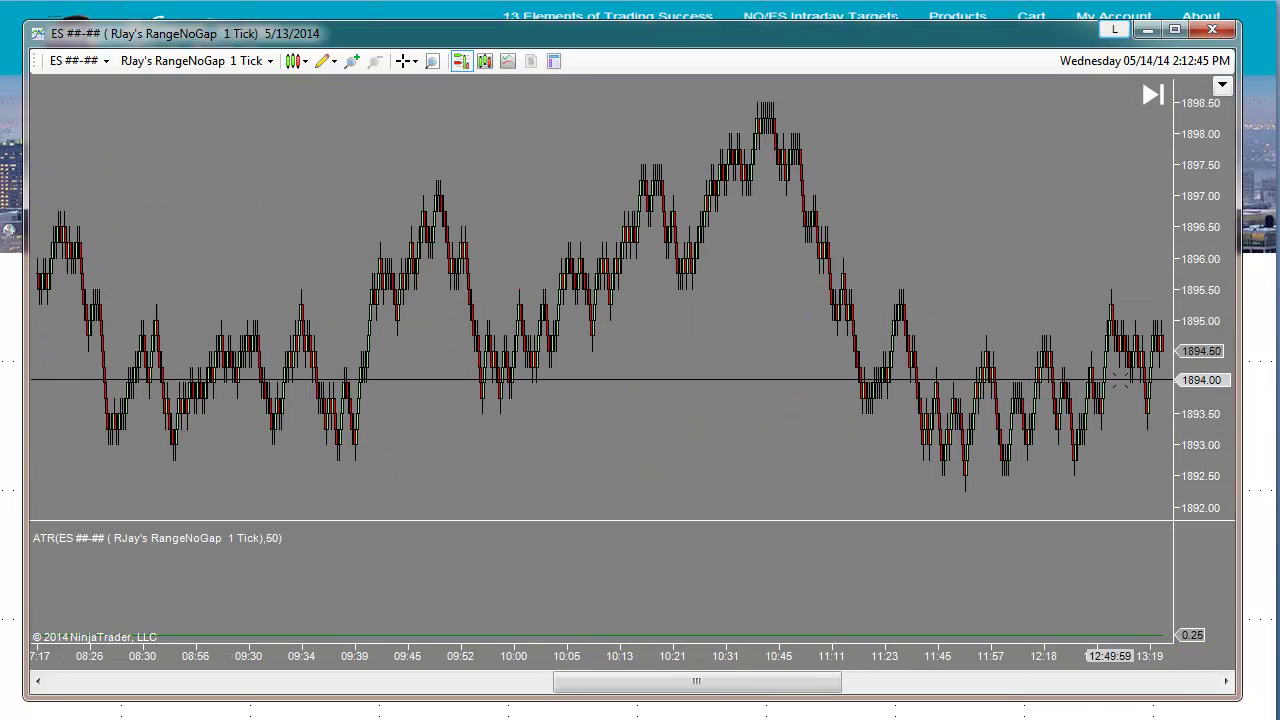
scroll(1071, 386, "up", 10)
left_click_drag(565, 428, 350, 440)
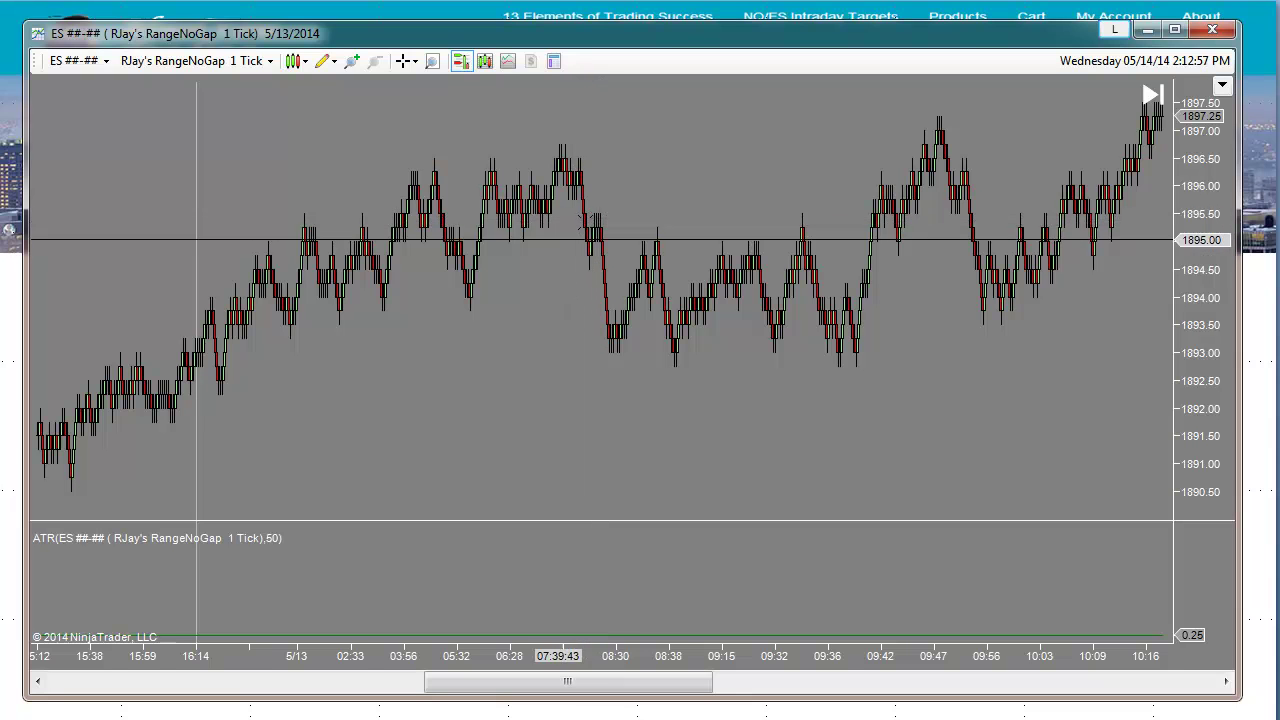
left_click_drag(357, 490, 620, 440)
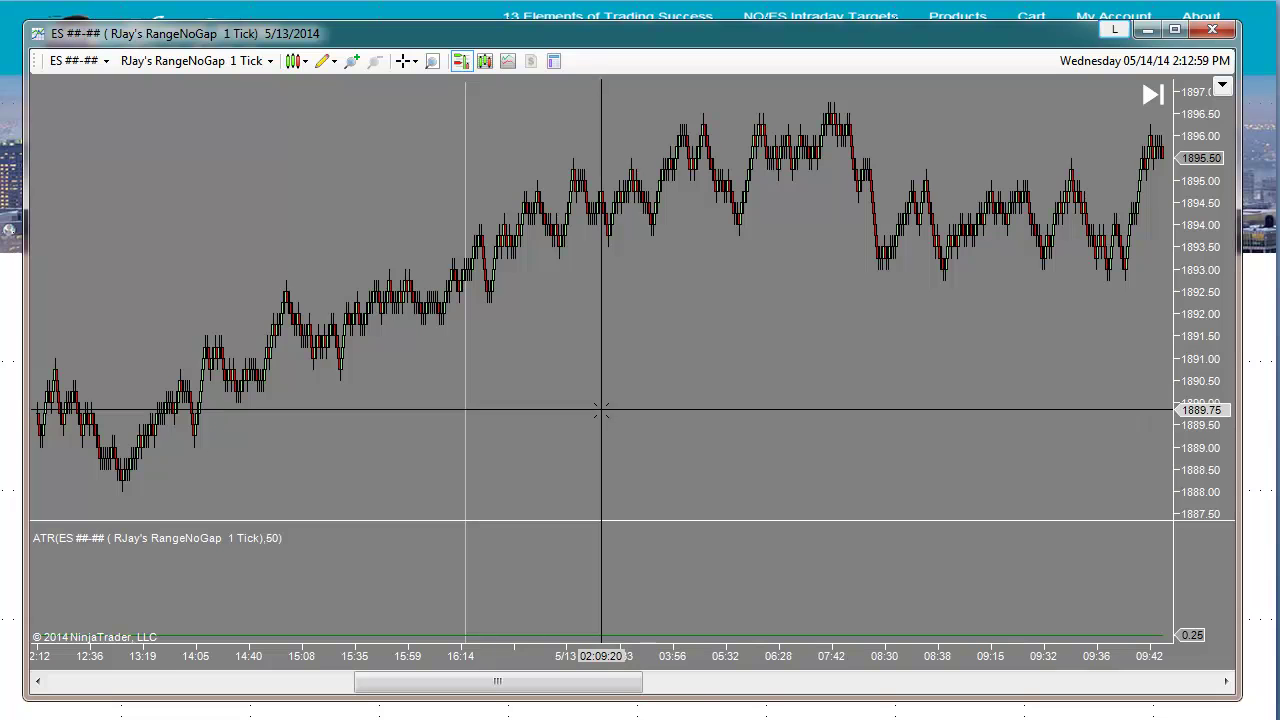
key("Up")
key("Up")
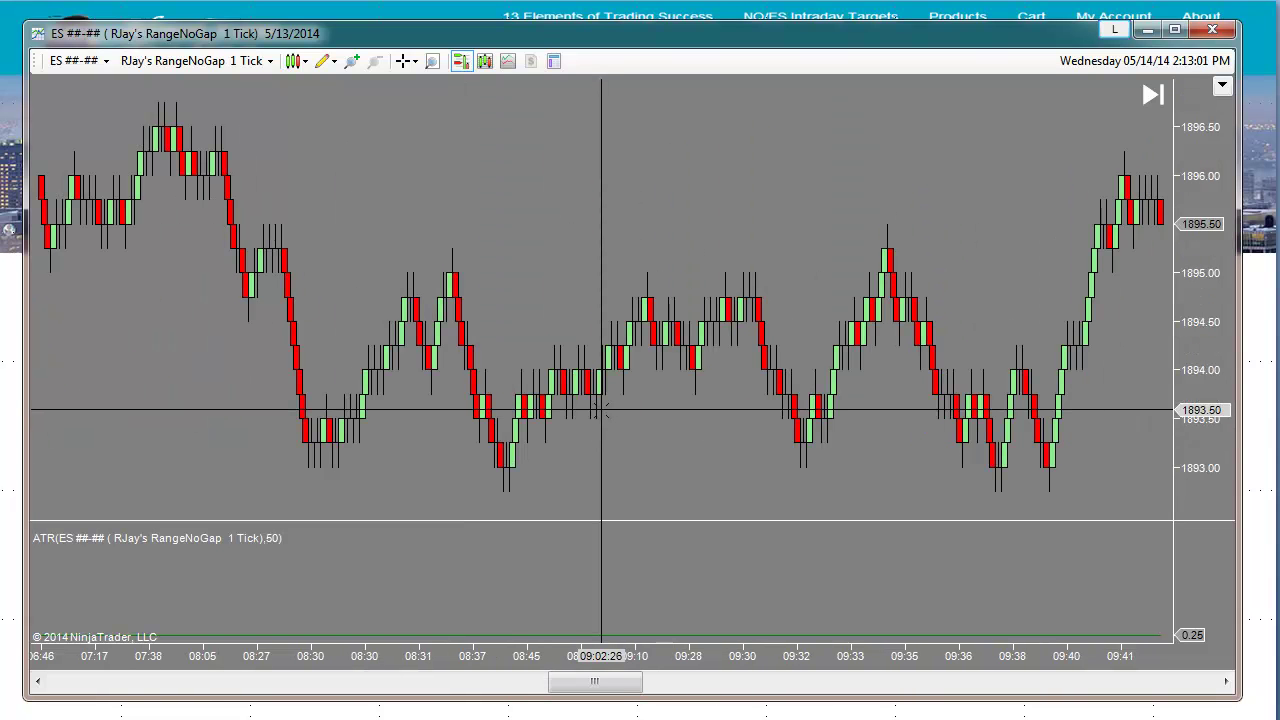
left_click_drag(204, 374, 971, 381)
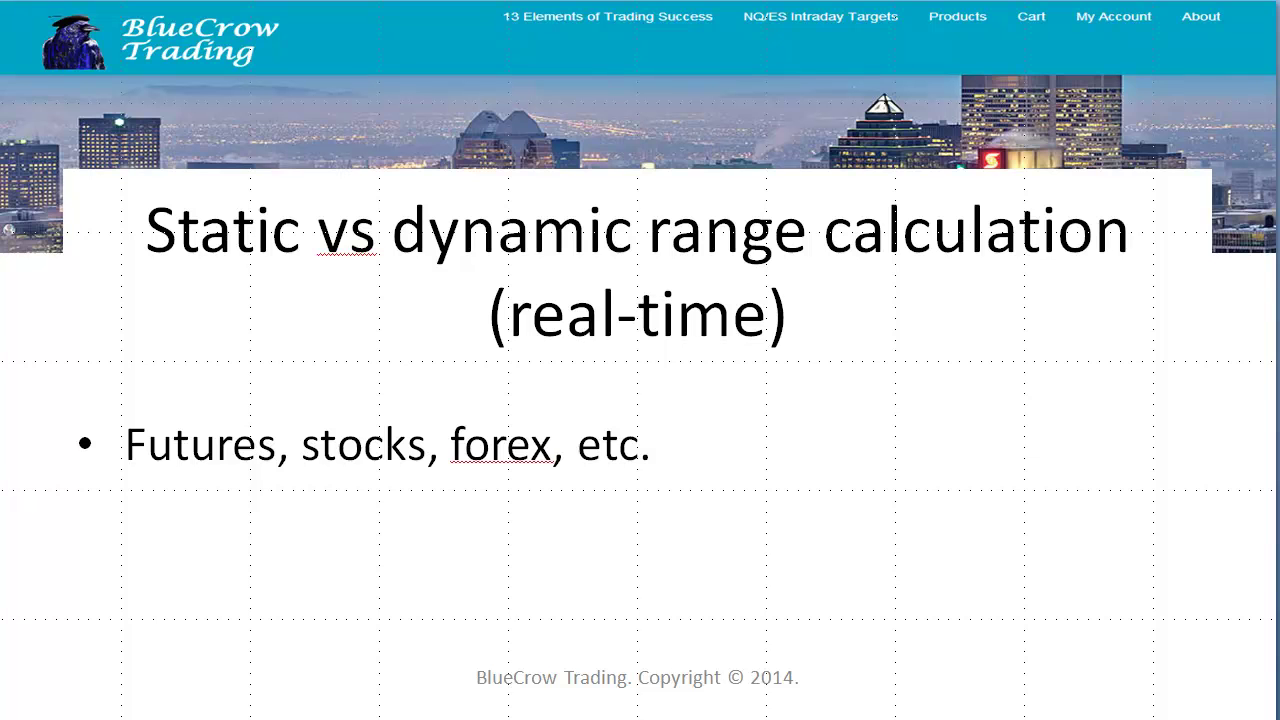
Advance the presentation to the "Time-frame or range-frame?" slide
key("Page_Down")
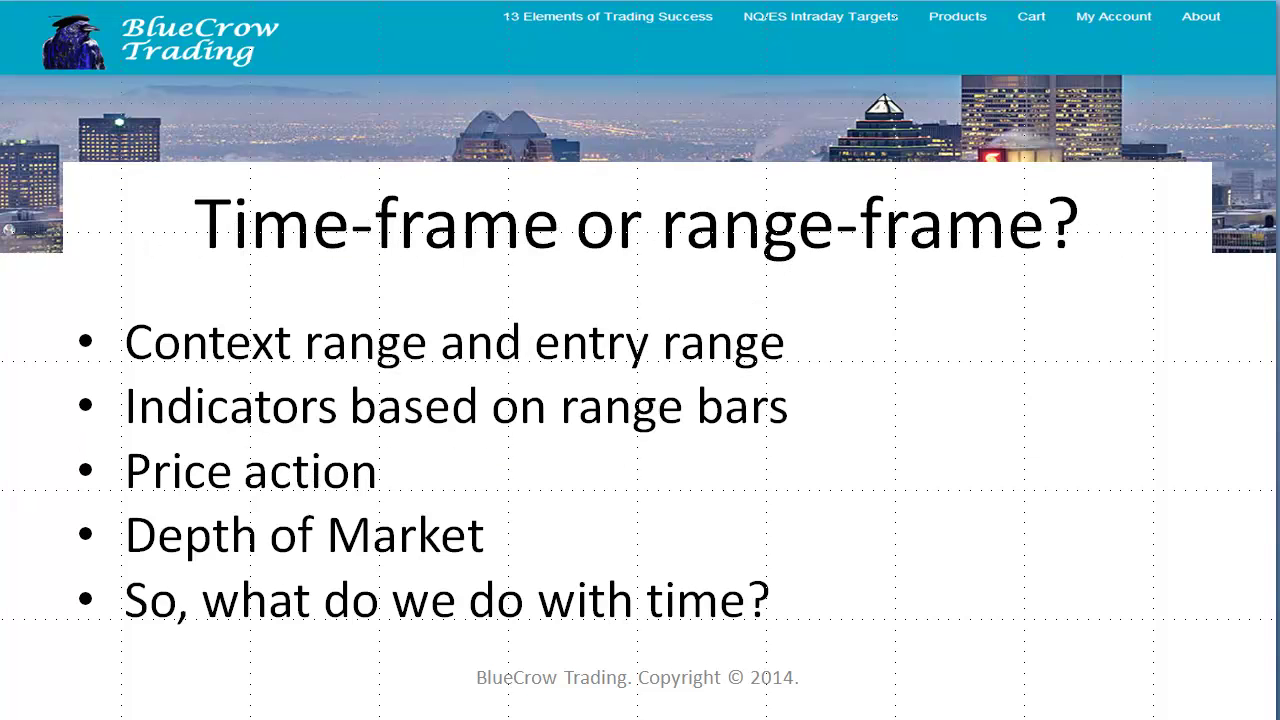